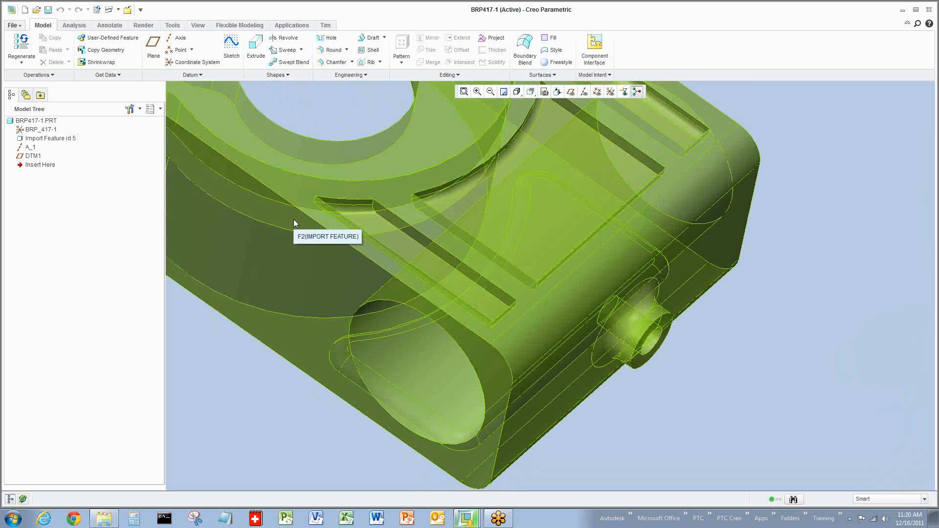
Step: Switch to Flexible Modeling and set the selection filter to Surface Regions
left_click(239, 25)
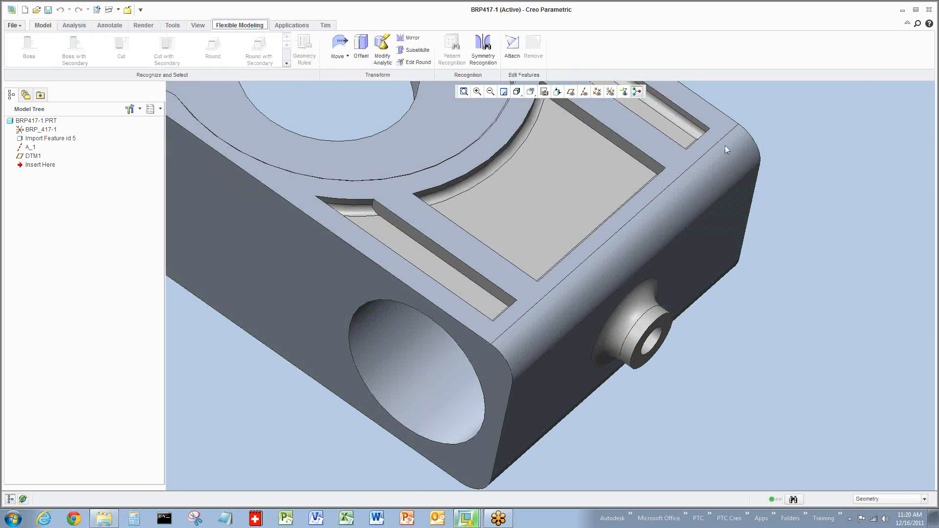
left_click(880, 499)
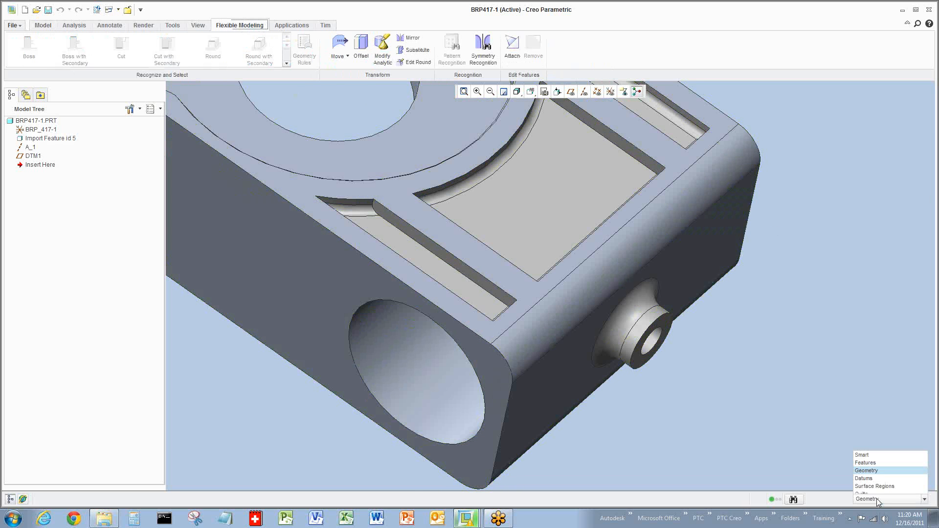
left_click(874, 474)
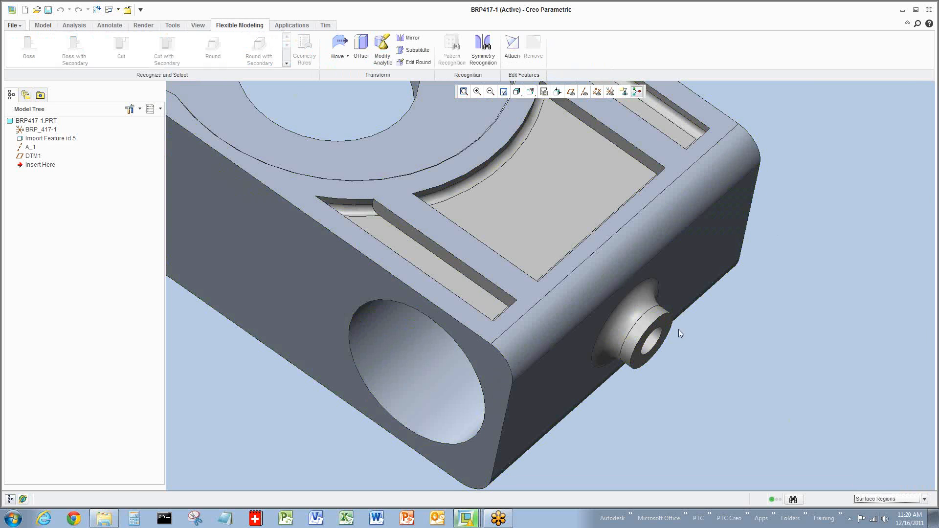
Step: Move the boss on the block's end face into the large pocket on the upper face using Move using Dragger
left_click(653, 319)
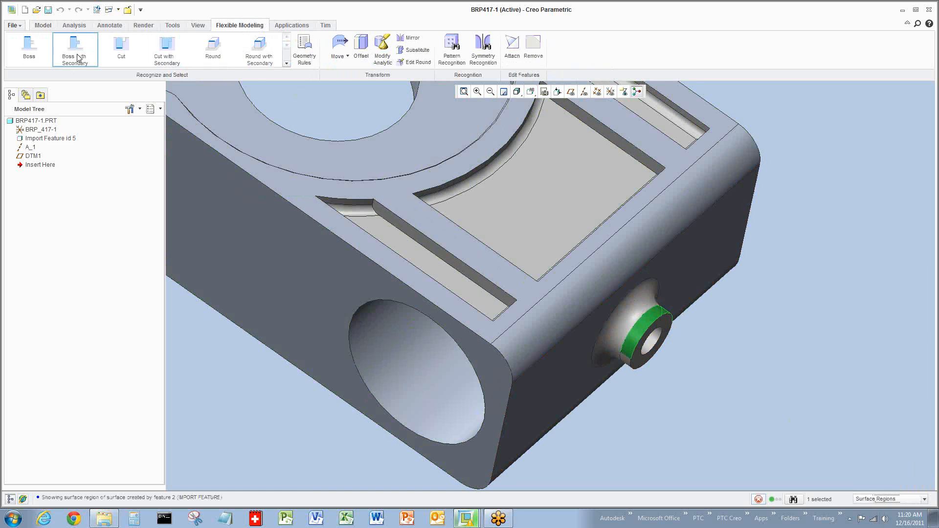
left_click(648, 348, "ctrl")
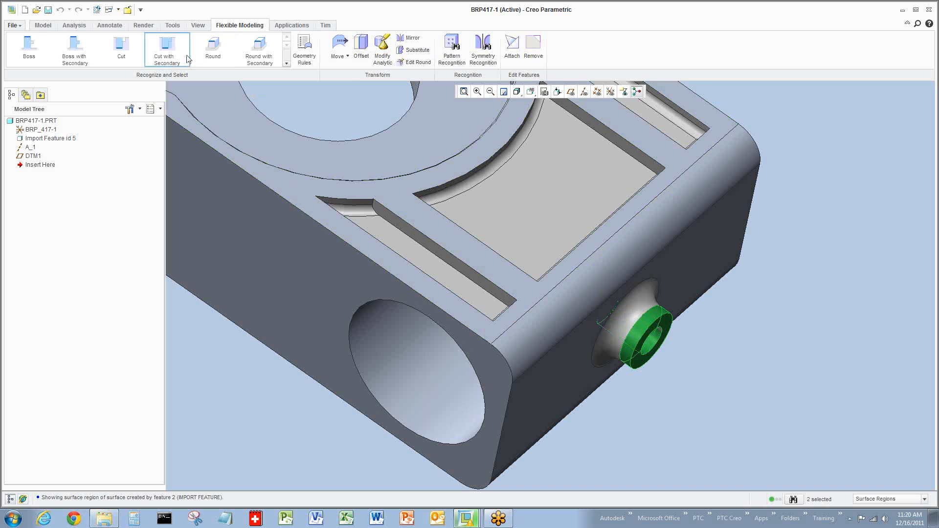
left_click(346, 56)
left_click(293, 78)
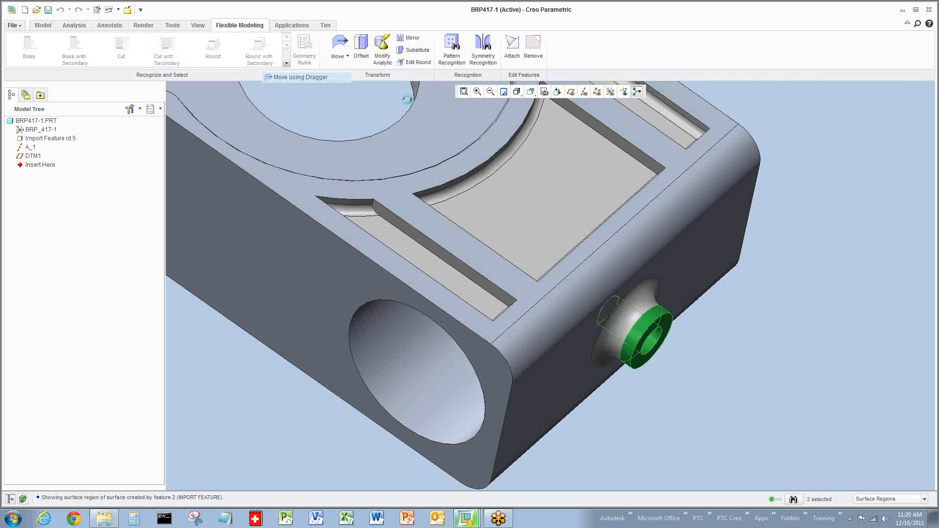
middle_click_drag(637, 399, 637, 398)
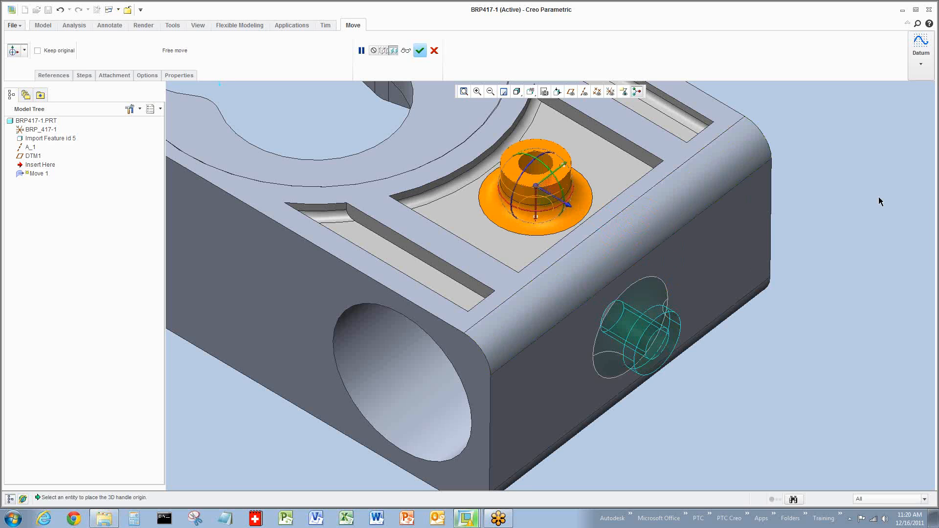
middle_click(877, 198)
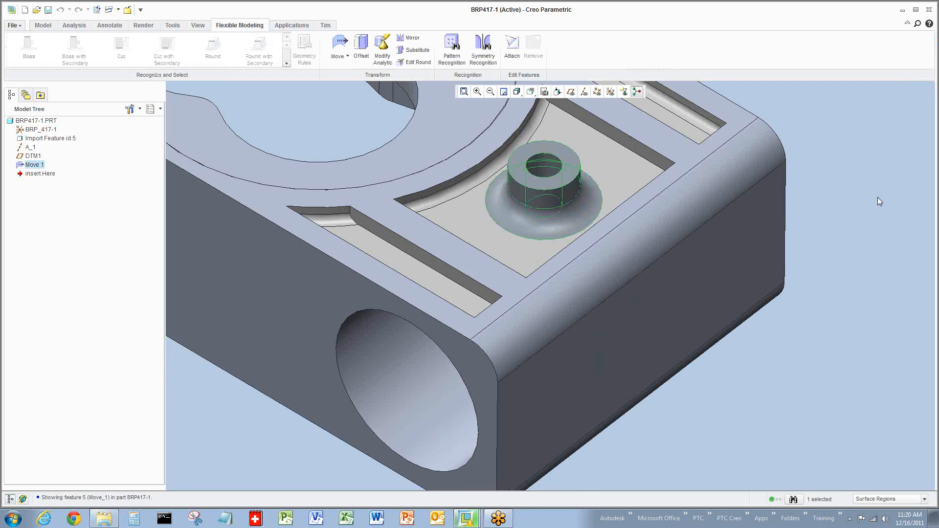
left_click(877, 197)
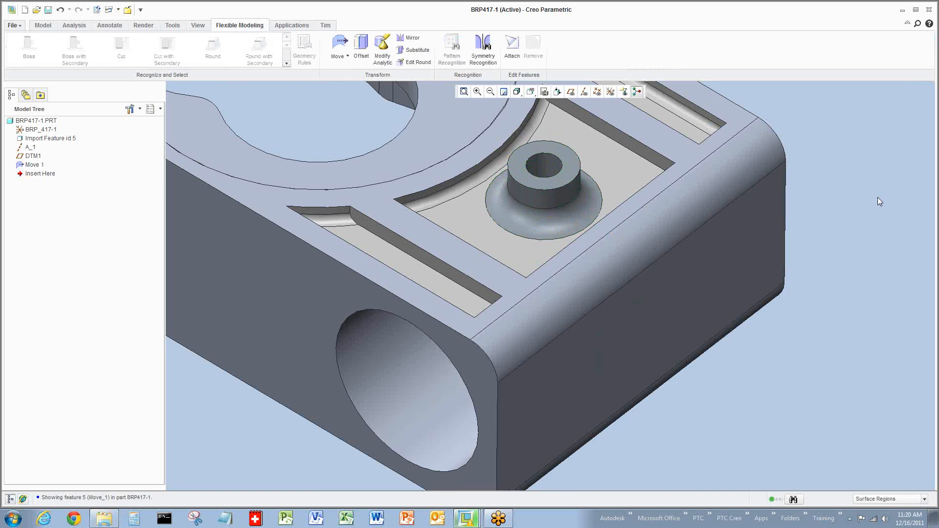
Step: Delete the Move 1 feature
left_click(38, 166)
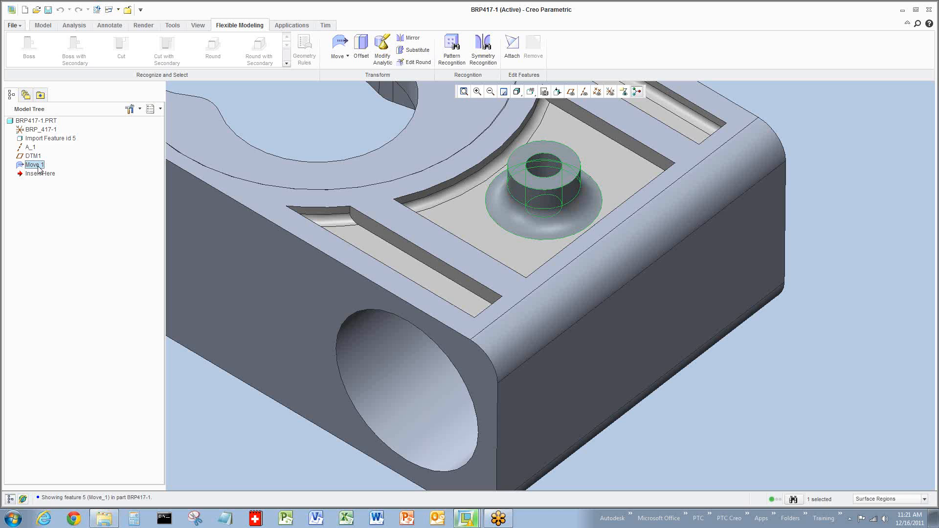
right_click(40, 169)
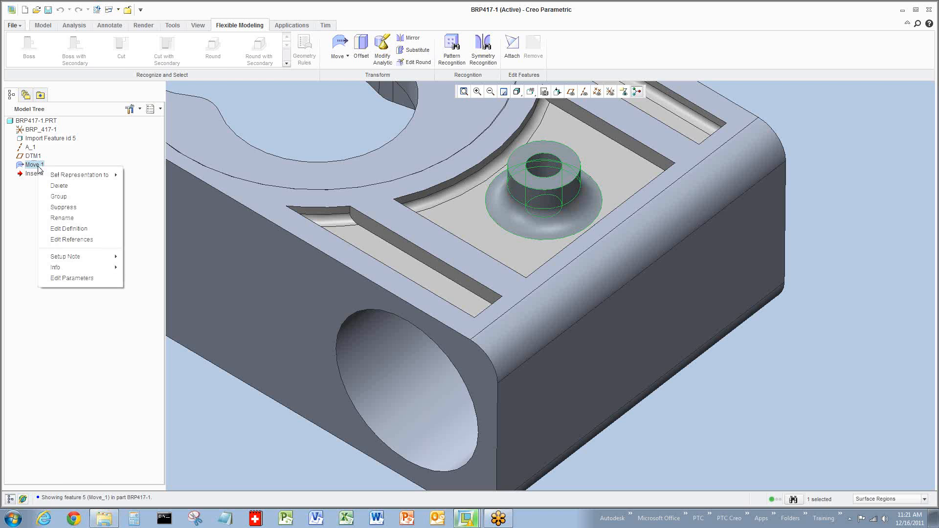
left_click(59, 186)
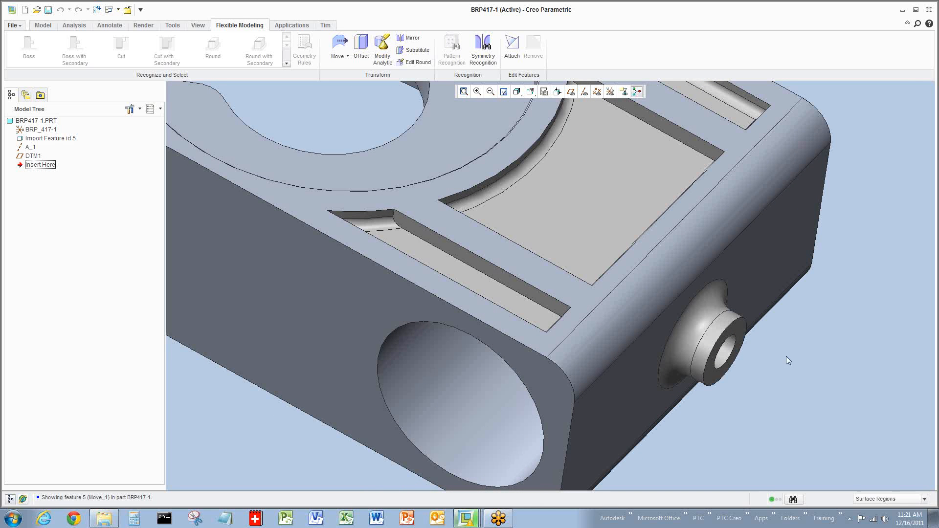
Step: Recognize the end-face boss from its surface region and start a Move with the dragger origin on the block's long side face
left_click(895, 498)
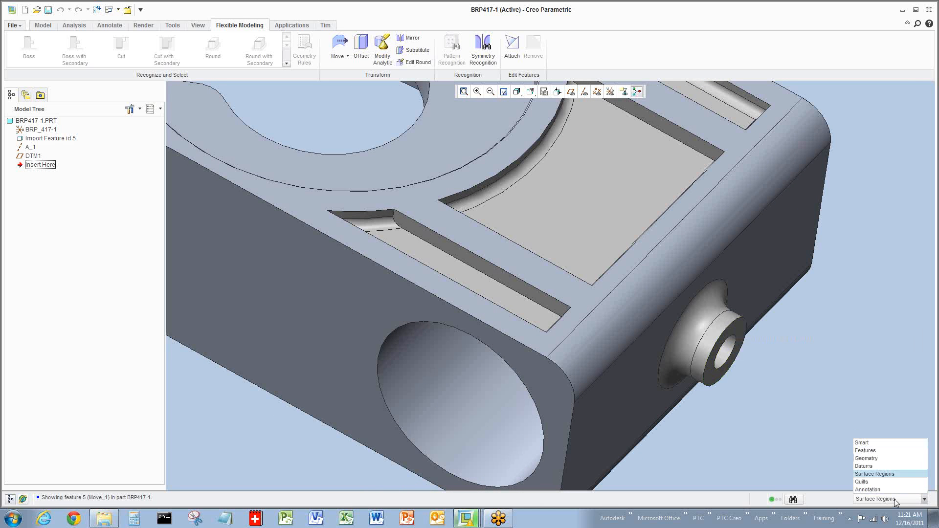
left_click(893, 474)
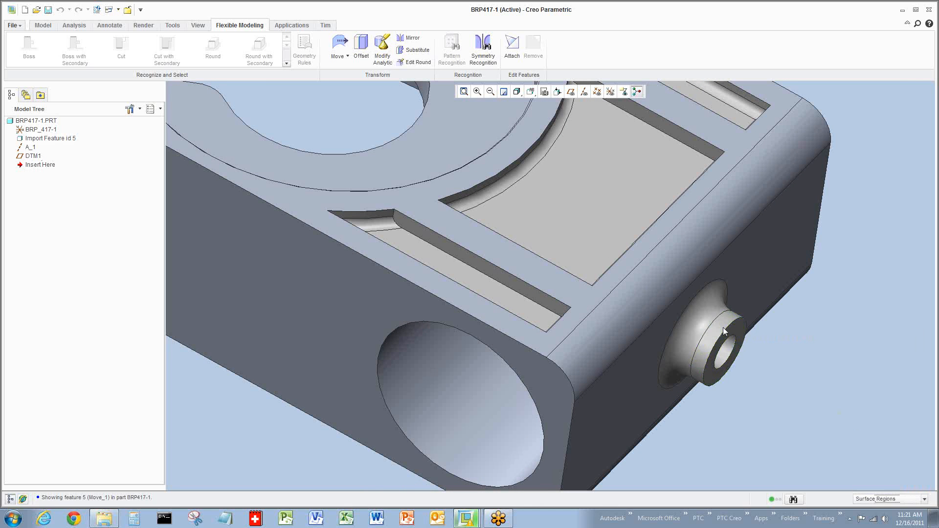
left_click(723, 328)
left_click(28, 45)
left_click(339, 43)
left_click(555, 393)
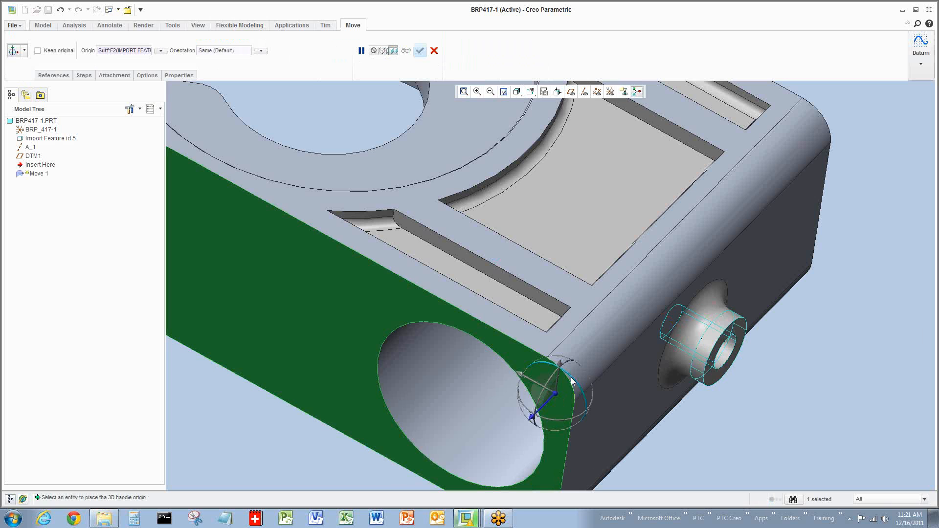
Step: Rotate the boss 90 degrees and translate it into the large pocket on the upper face
left_click_drag(571, 377, 491, 376)
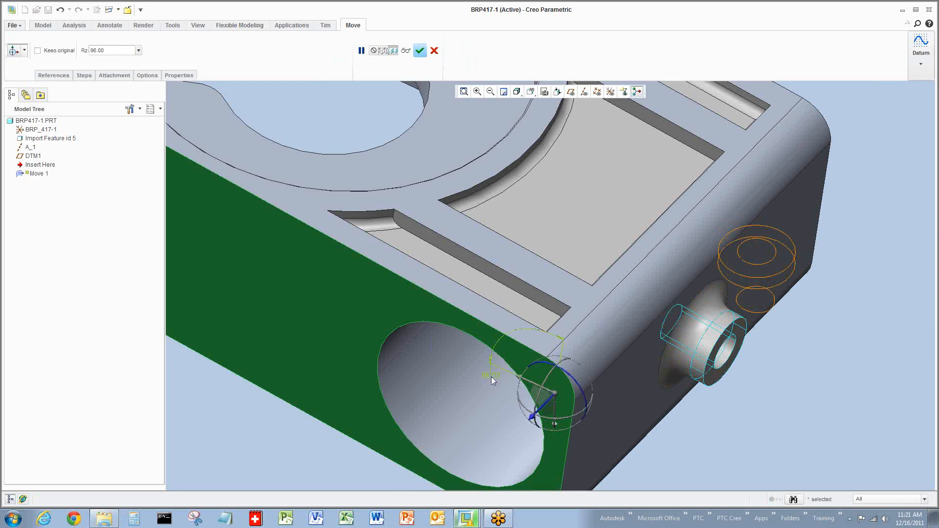
double_click(491, 375)
type("90")
key("Return")
left_click_drag(666, 390, 516, 295)
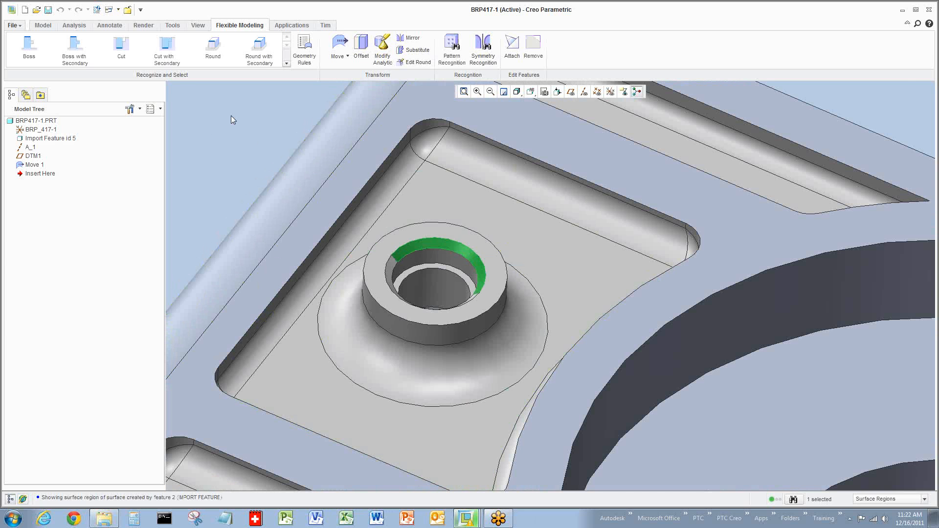
Step: Start a Substitute on the tapered surface inside the boss hole and open its references
left_click(411, 49)
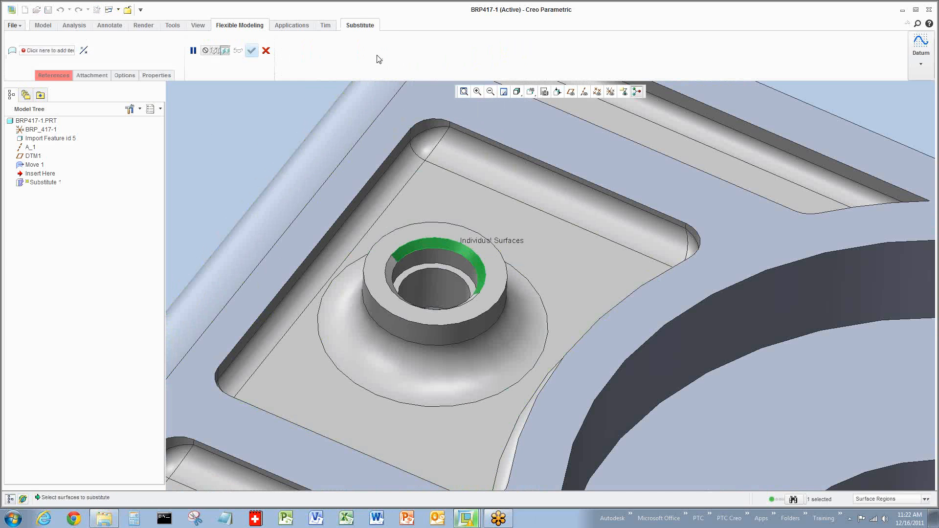
left_click(53, 75)
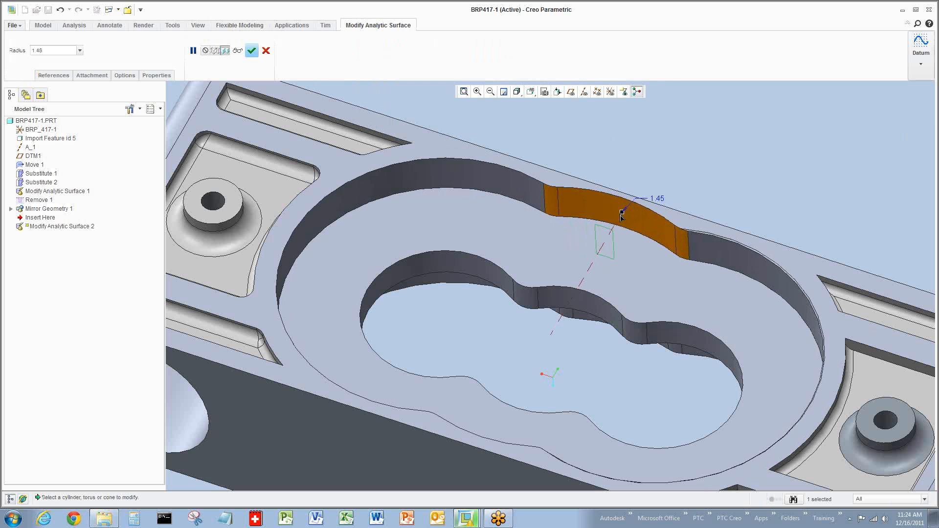
Step: Modify the middle arc surface of the central recess's outer wall to a 1.40 radius
middle_click(701, 173)
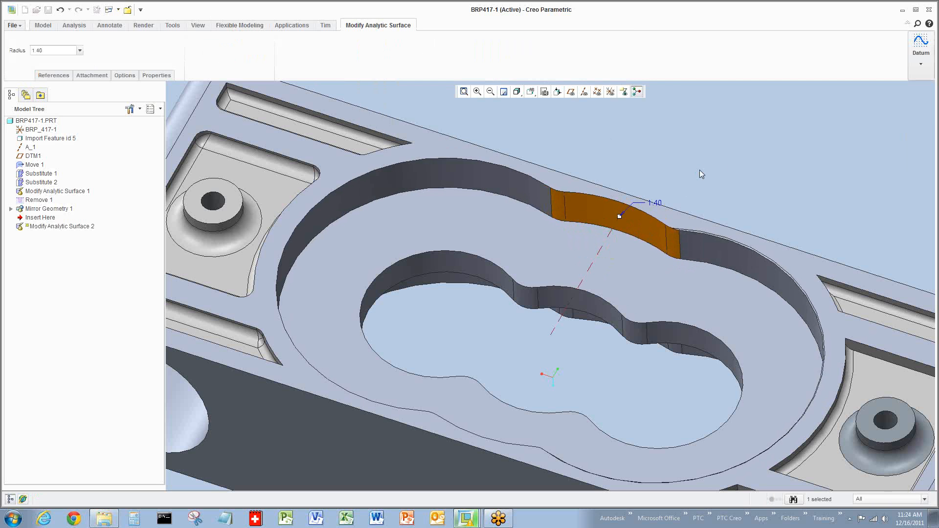
left_click(699, 170)
Step: Remove the two corner surfaces at the ends of the curved wall in the pocket without a boss
key("ctrl+d")
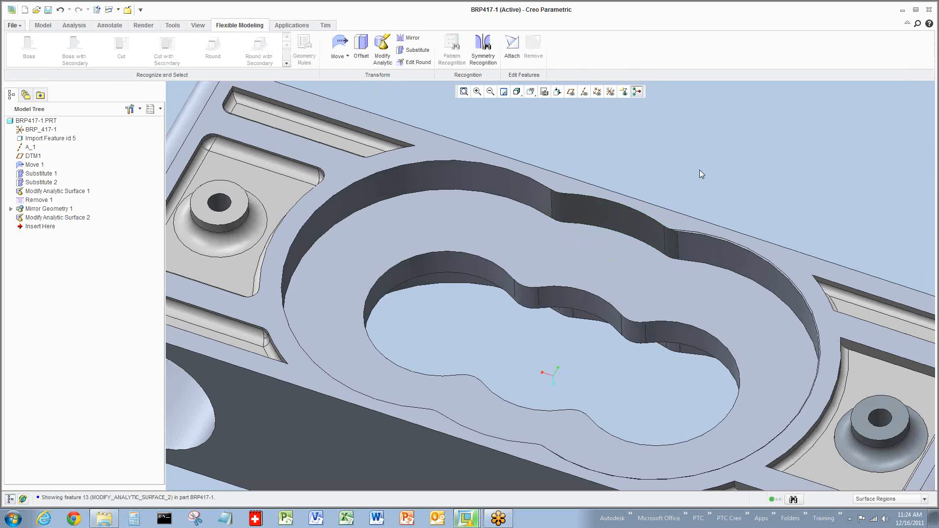
middle_click_drag(699, 169, 699, 169)
scroll(700, 169, "down", 8)
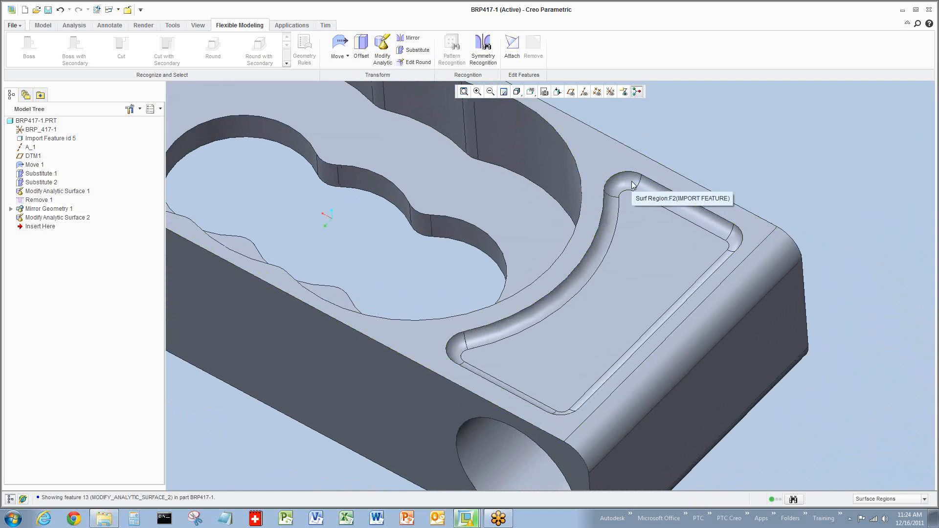
left_click(622, 182)
left_click(456, 348, "ctrl")
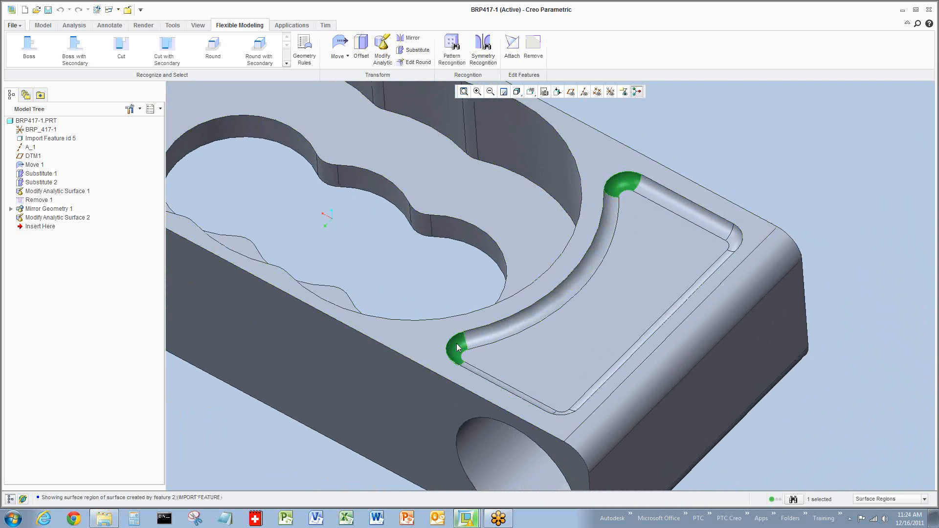
left_click(533, 51)
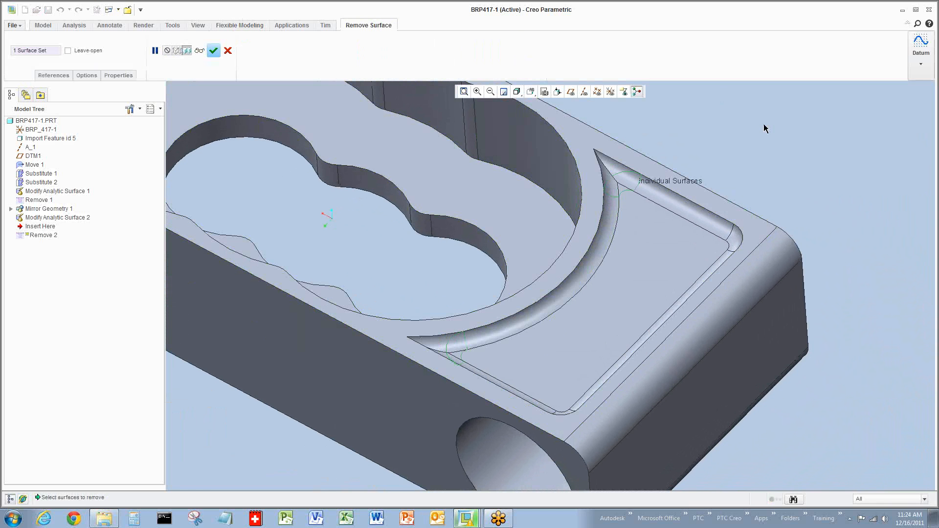
middle_click(765, 129)
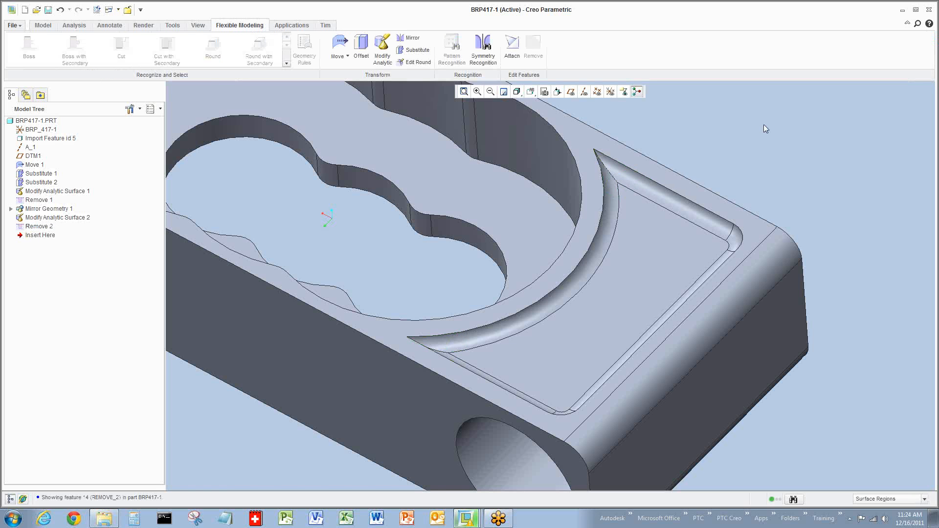
Step: Edit the large round along the block's end edge beside the pocket to a radius of .1
middle_click_drag(764, 124, 764, 125)
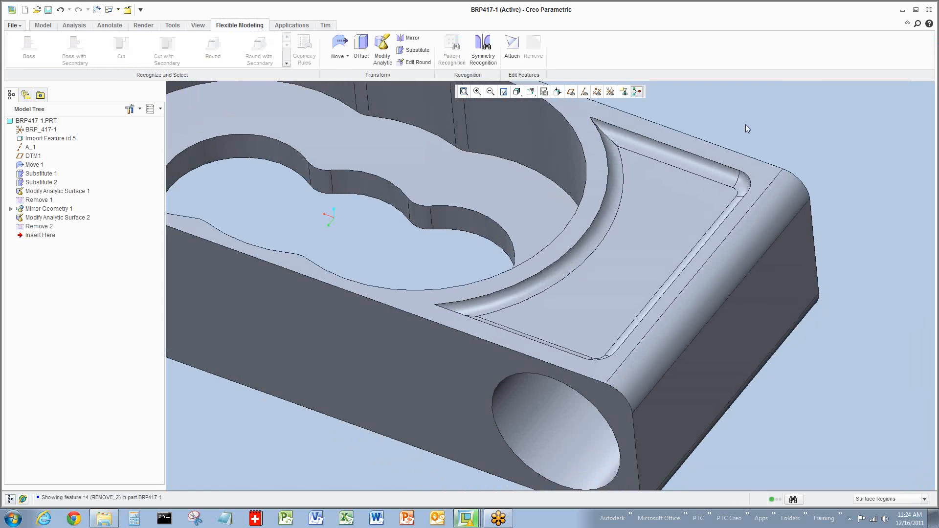
left_click(414, 62)
left_click(782, 208)
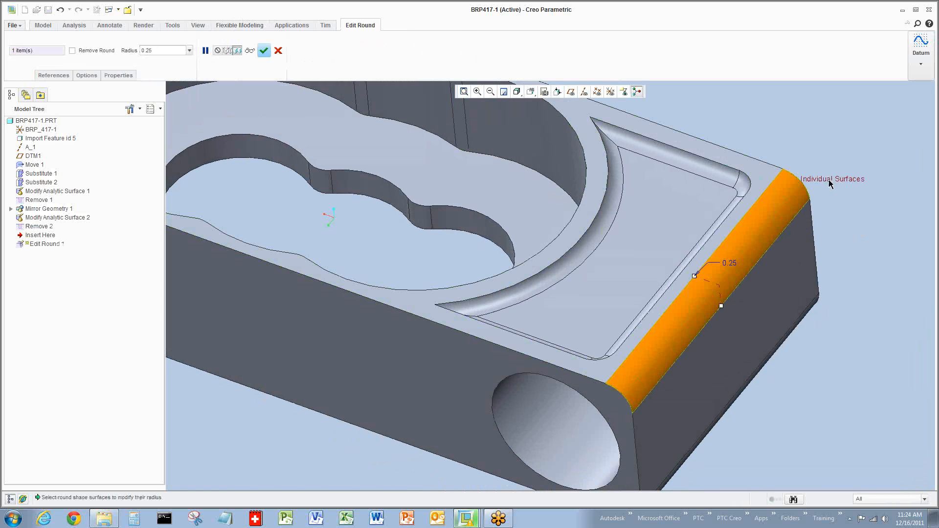
double_click(729, 262)
type(".1")
key("Return")
middle_click(802, 123)
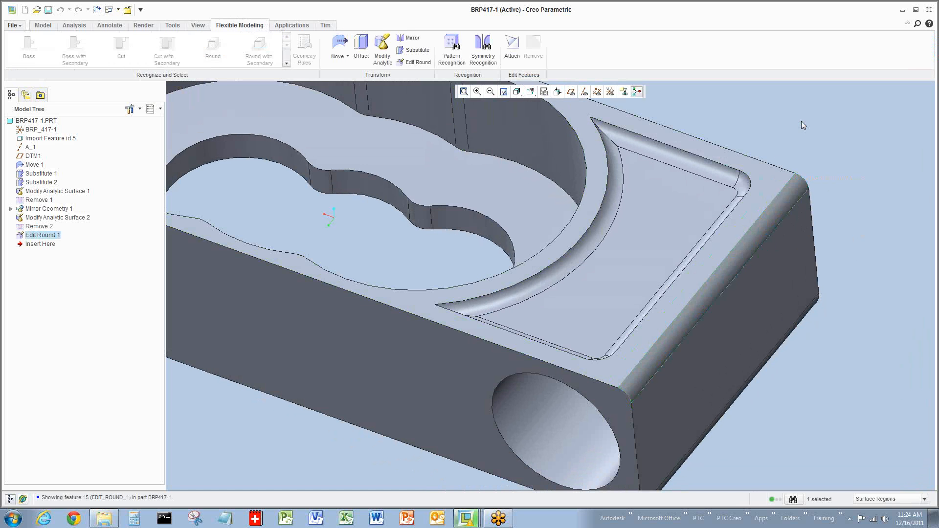
Step: Start an Extrude with its sketch on the block's long side face containing the two large holes
key("ctrl+d")
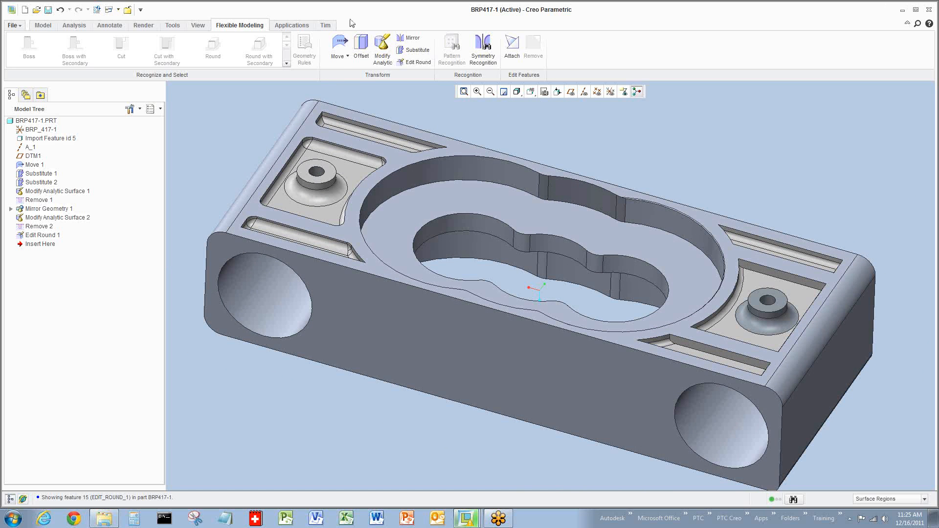
left_click(42, 25)
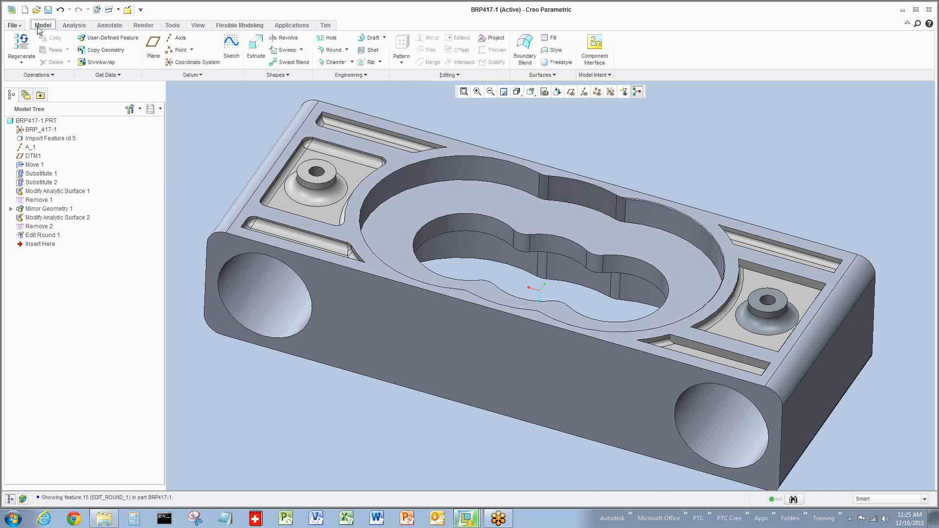
left_click(247, 59)
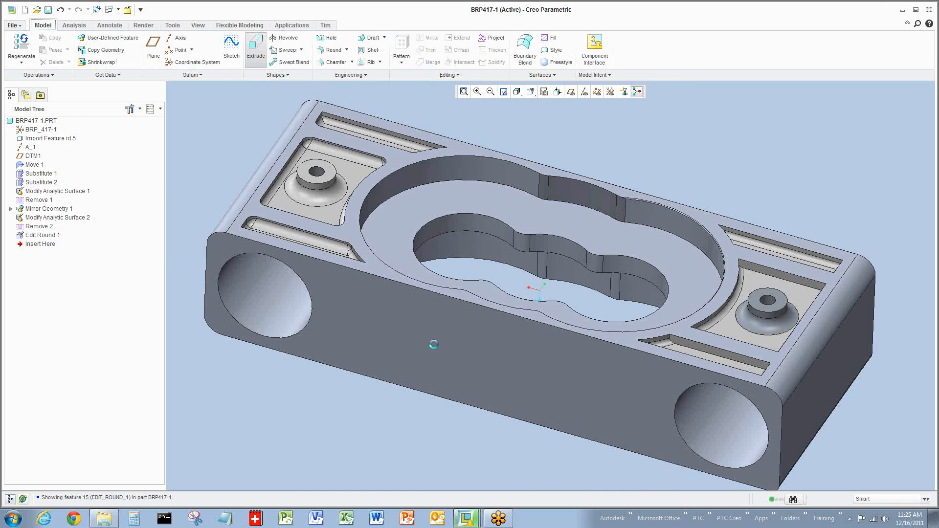
left_click(490, 362)
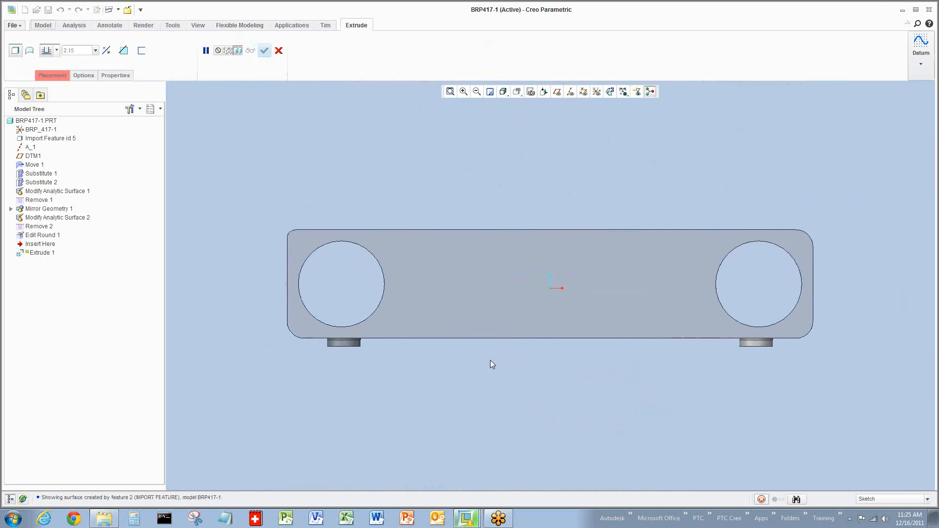
Step: Add the face's two end edges and lower edge as sketch references and sketch a rectangle between the two large holes
right_click(457, 149)
left_click(440, 162)
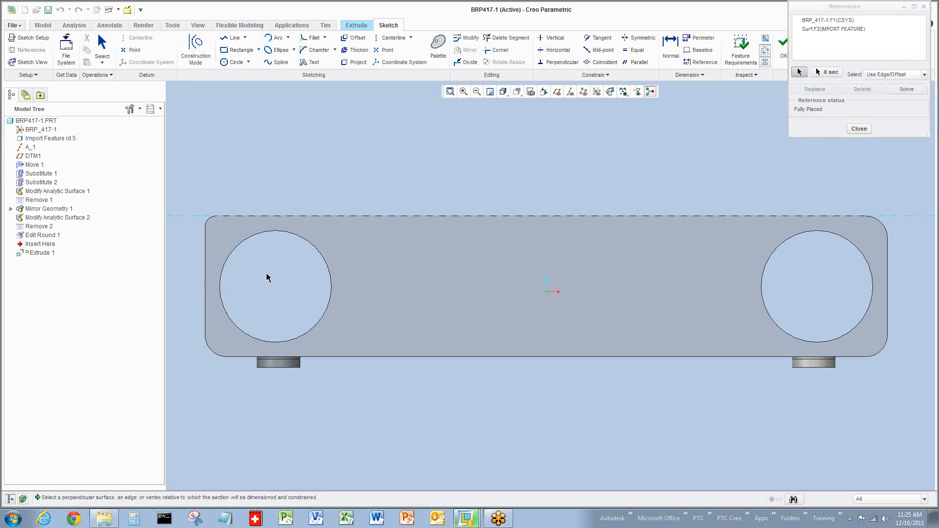
left_click(206, 279)
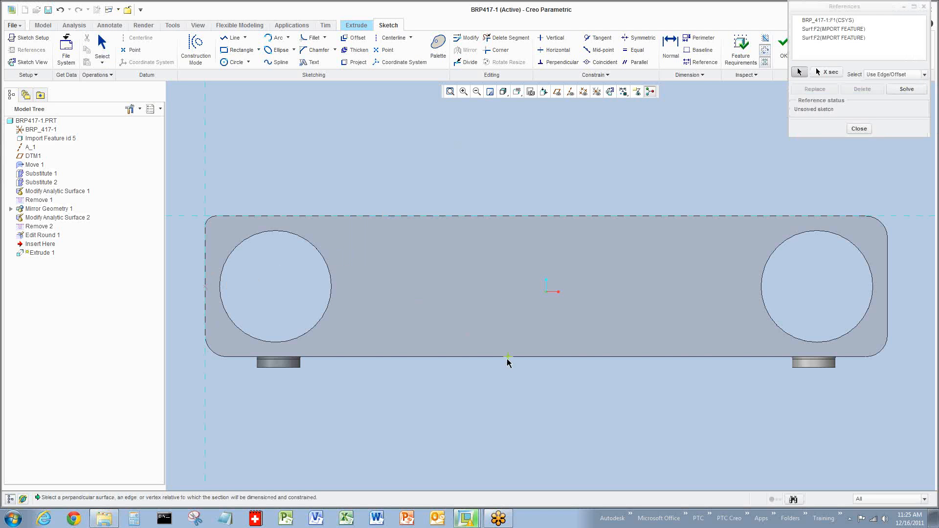
left_click(515, 358)
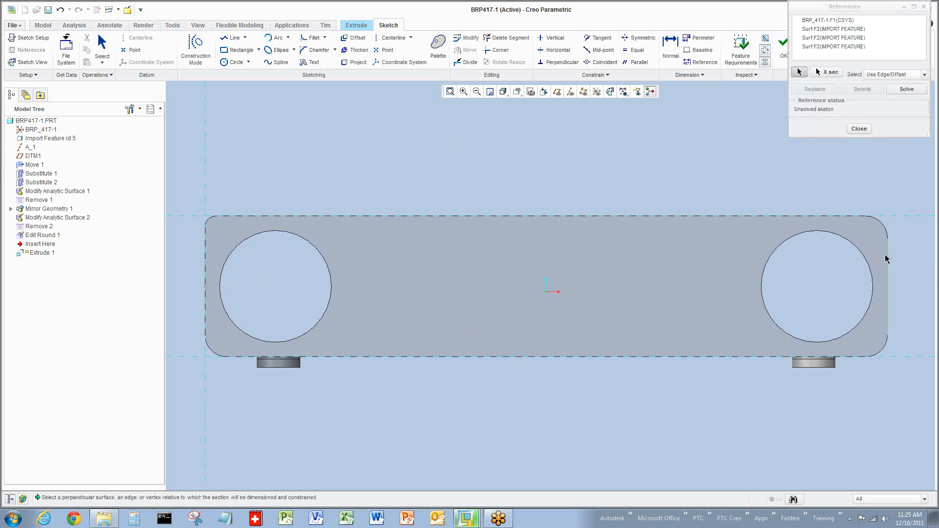
left_click(859, 128)
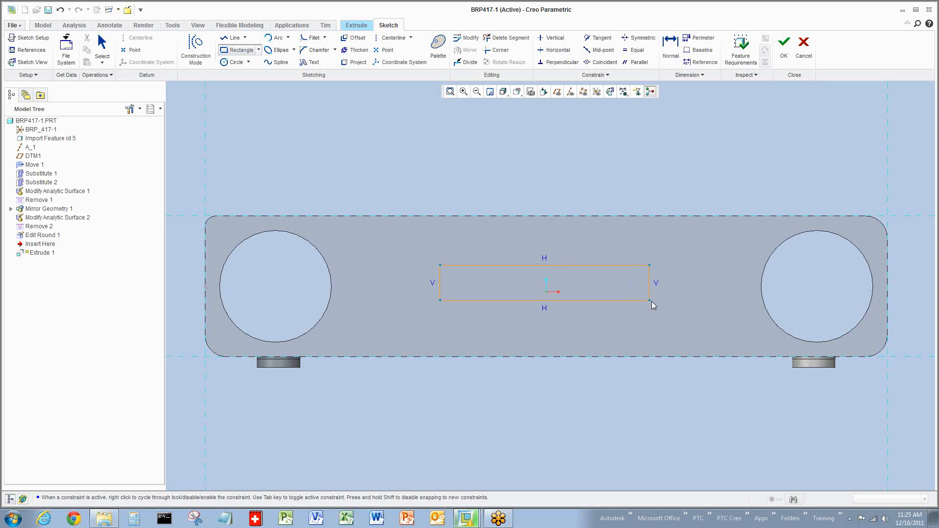
Step: Set the rectangle's distance from the face's upper edge to 0.60 and its length to 3
key("ctrl+d")
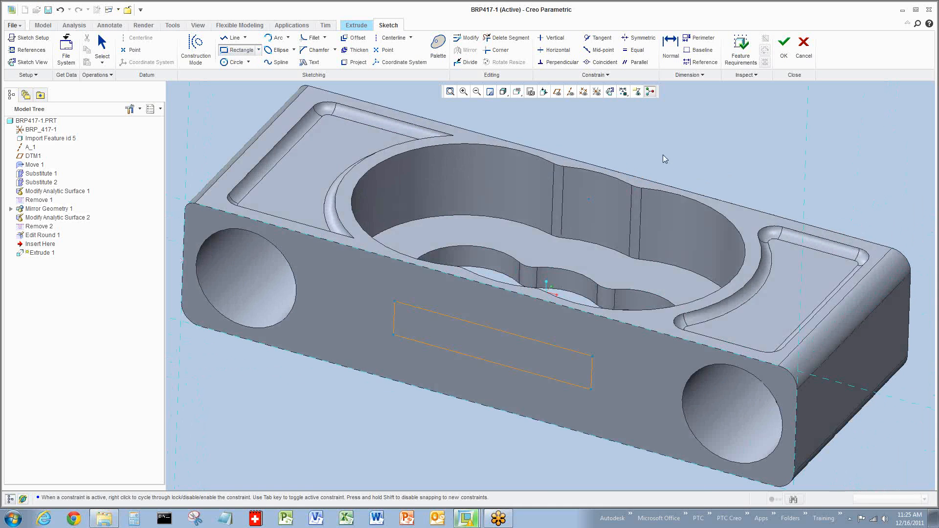
middle_click(672, 151)
double_click(389, 290)
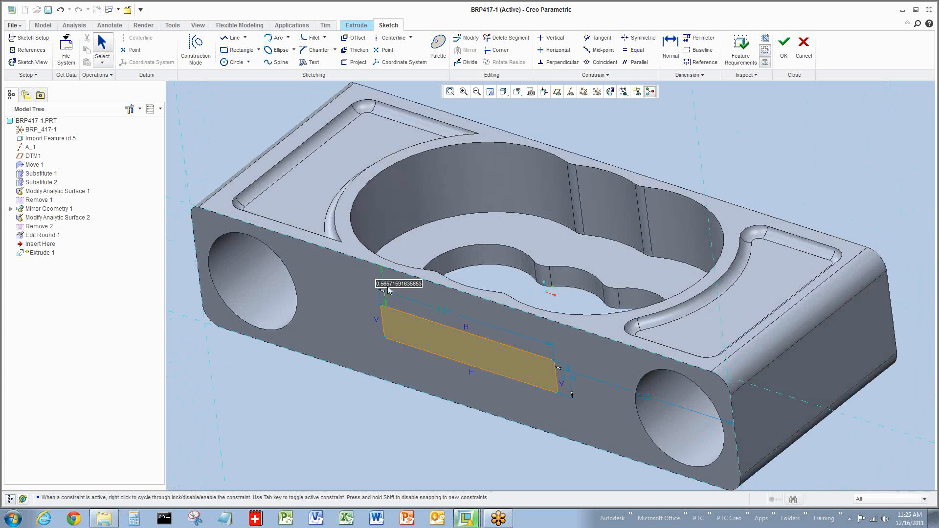
key("Return")
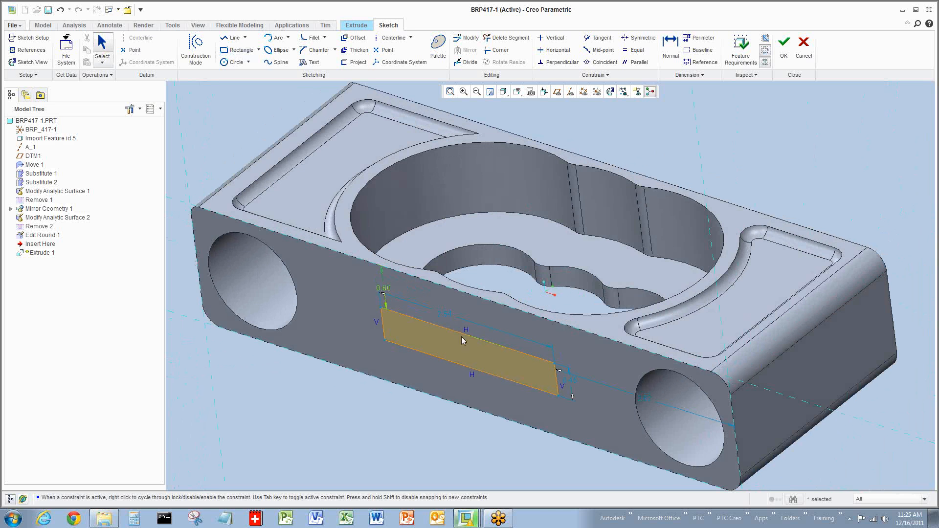
double_click(449, 313)
type("3")
key("Return")
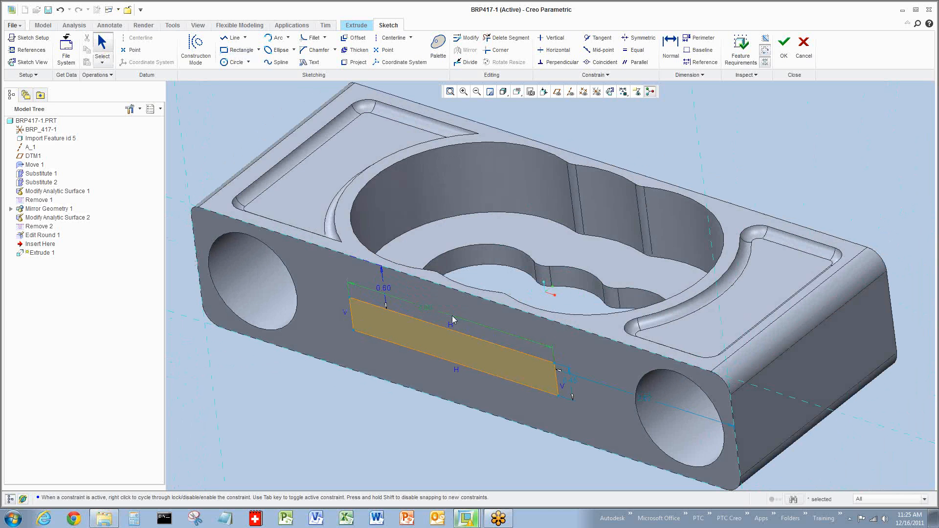
Step: Set the rectangle's height to .5 and its distance from the nearer end edge to 2.5, and finish the sketch
double_click(570, 381)
type(".5")
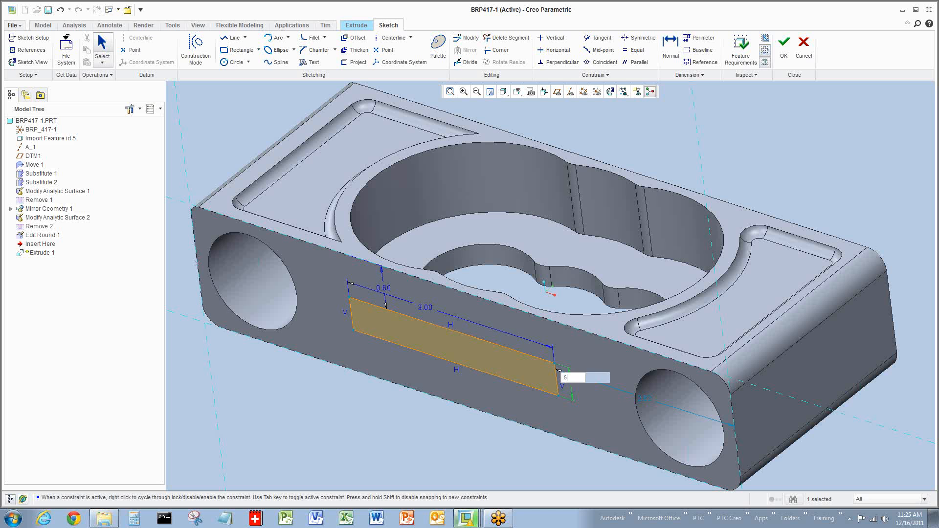
key("Return")
double_click(644, 401)
type("2.5")
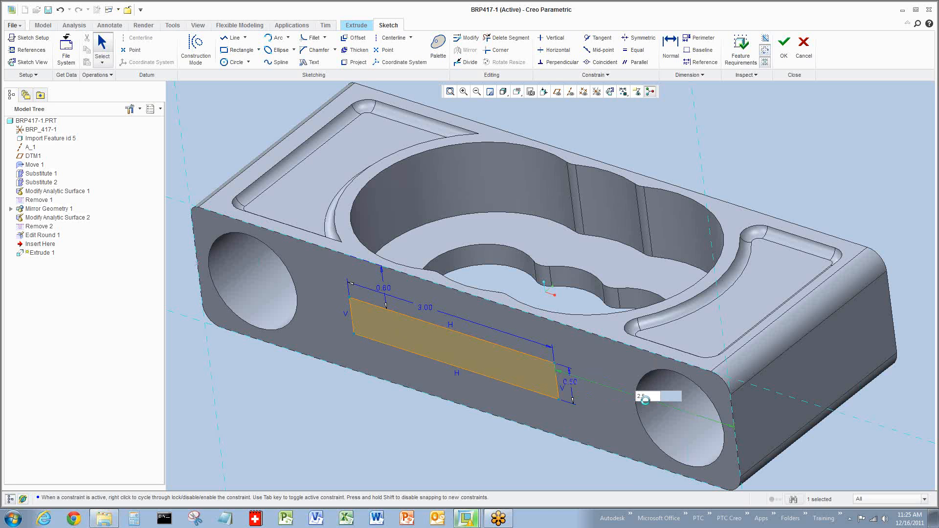
key("Return")
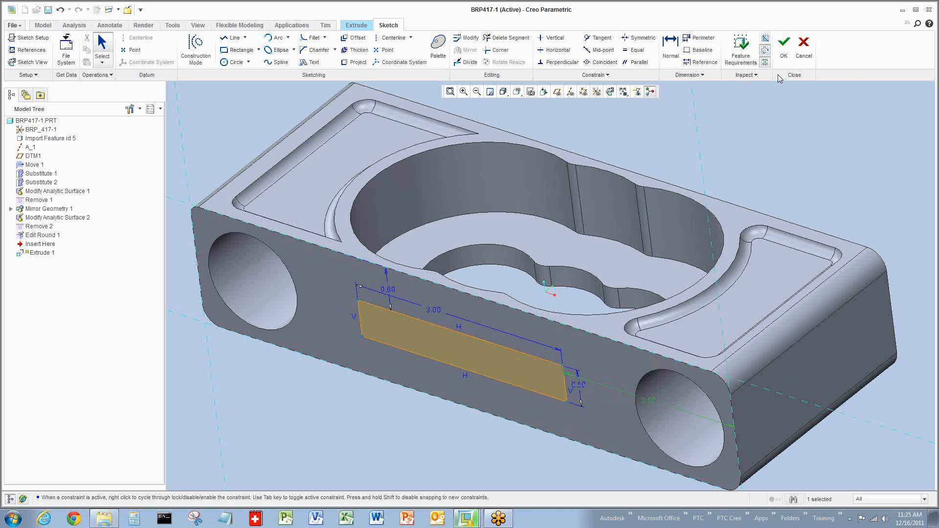
left_click(784, 49)
Step: Extrude the rectangle as a cut about 1.35 deep through the long side wall into the central recess
middle_click_drag(372, 441, 413, 460)
left_click_drag(409, 454, 535, 301)
middle_click_drag(536, 301, 542, 368)
middle_click_drag(704, 182, 646, 235)
middle_click(771, 162)
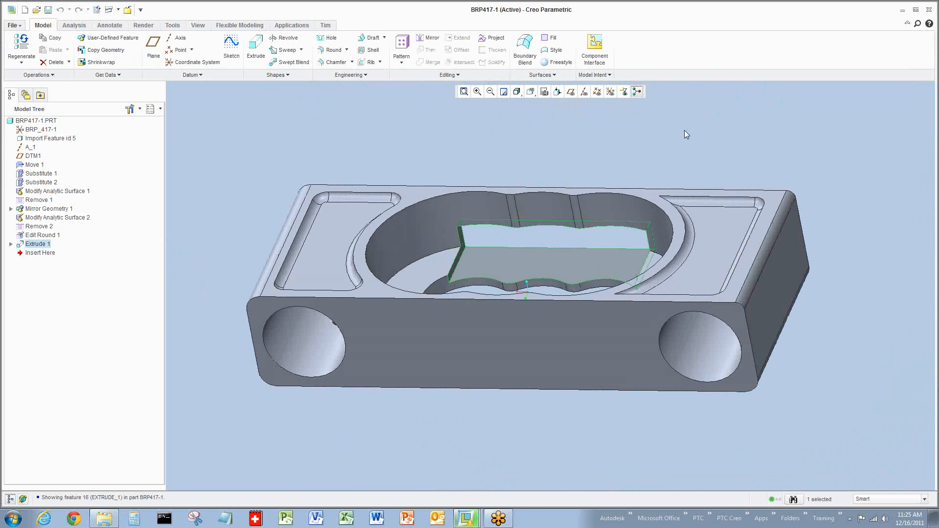
left_click(683, 130)
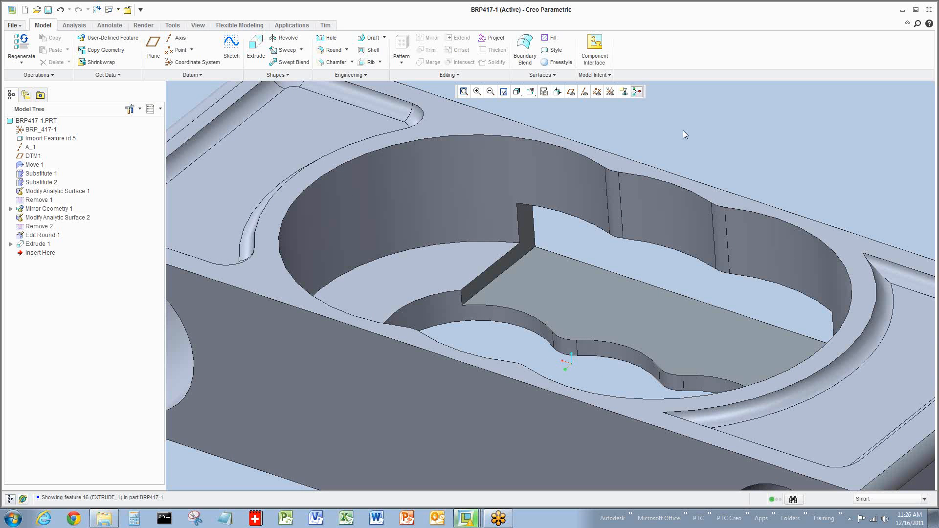
Step: Move the slot's bottom face by dimension to a distance of 0 from the central recess's floor
left_click(239, 25)
left_click(565, 292)
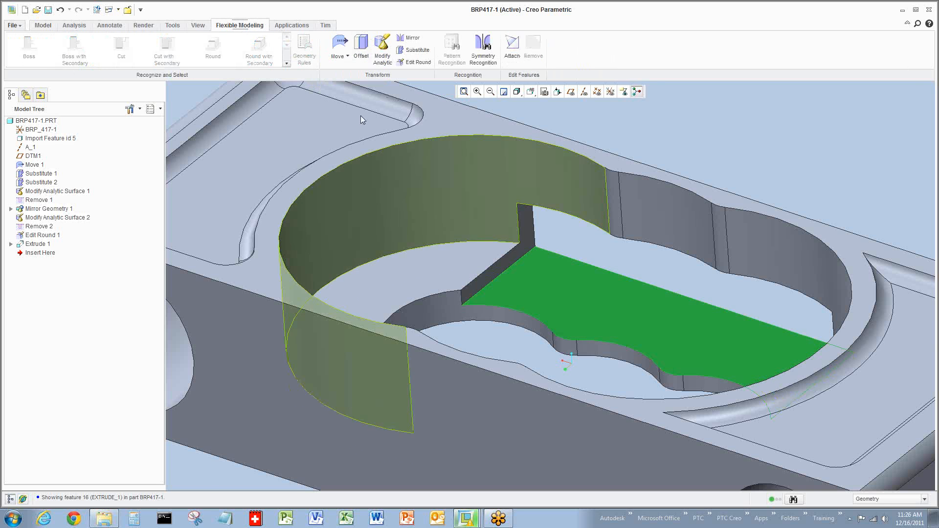
left_click(342, 56)
left_click(320, 88)
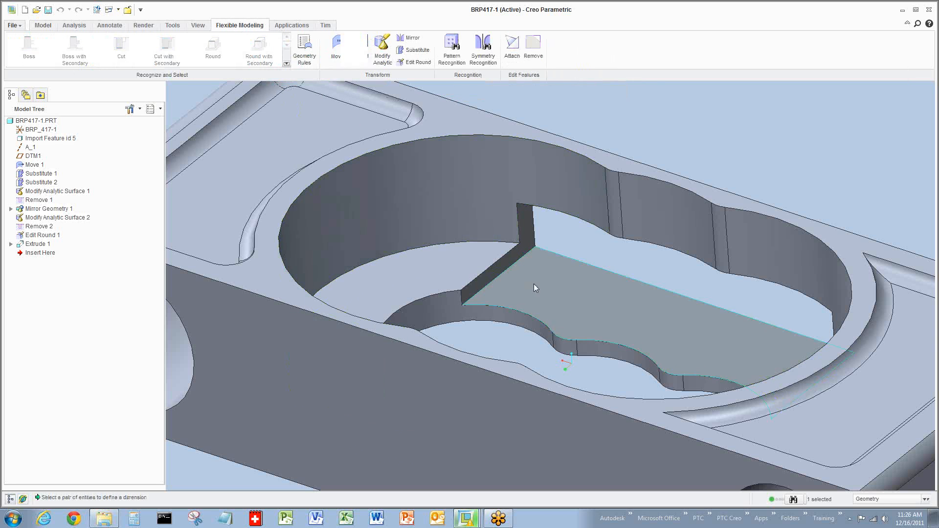
left_click(464, 275)
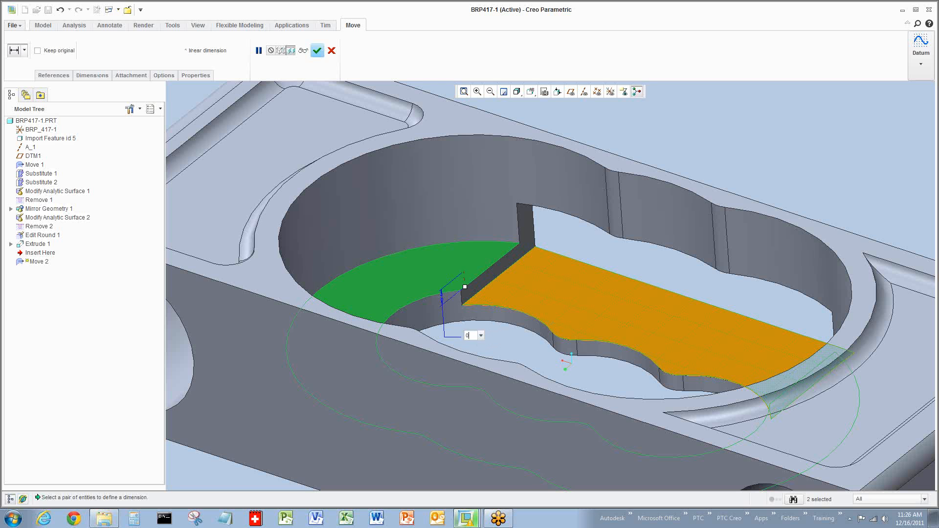
key("Return")
middle_click(734, 149)
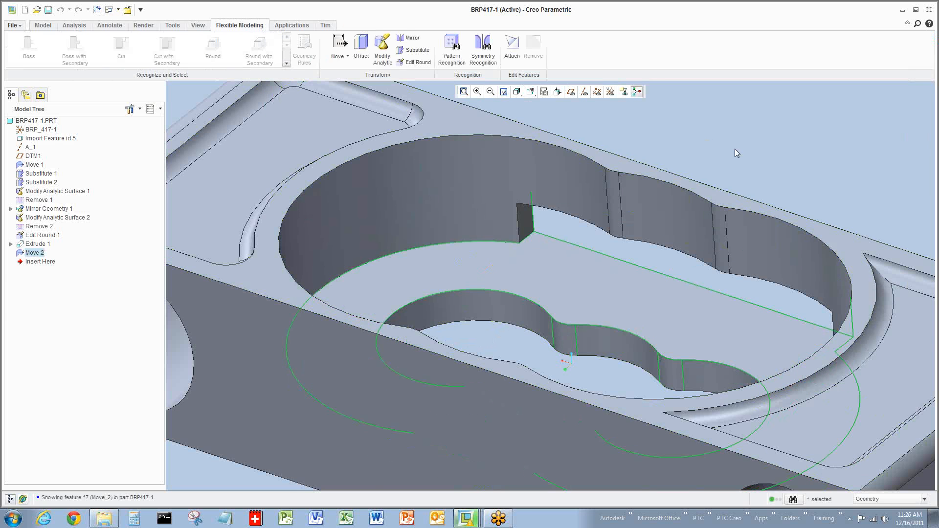
Step: Open the slot cut's definition and its internal sketch to examine the dimensions, and accept the feature
key("ctrl+d")
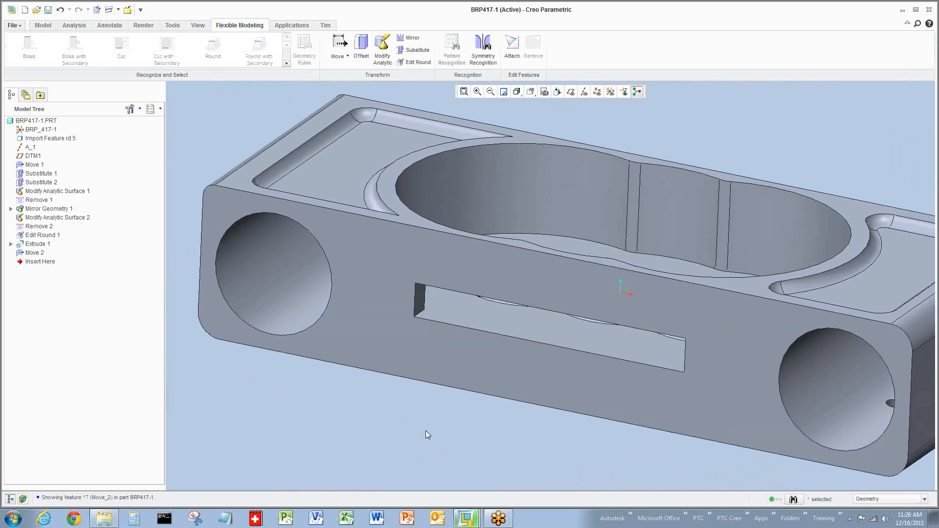
left_click(34, 244)
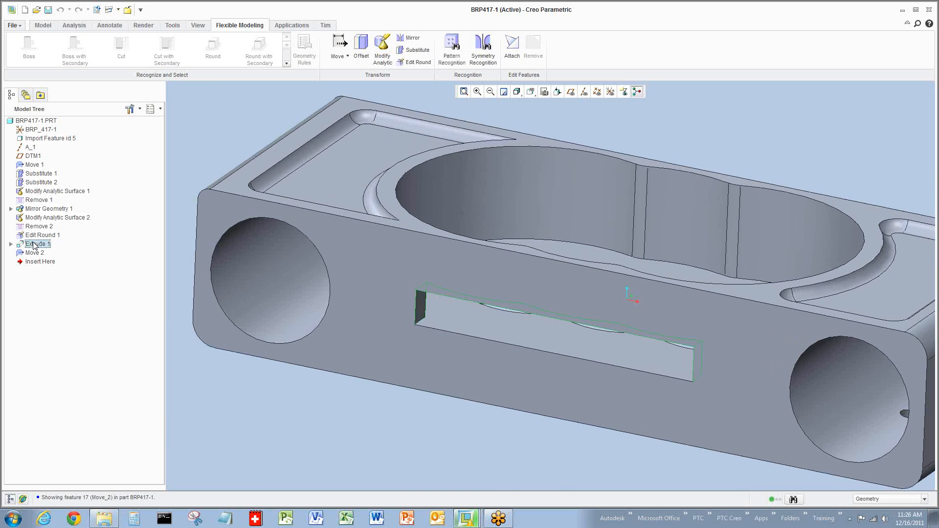
right_click(34, 244)
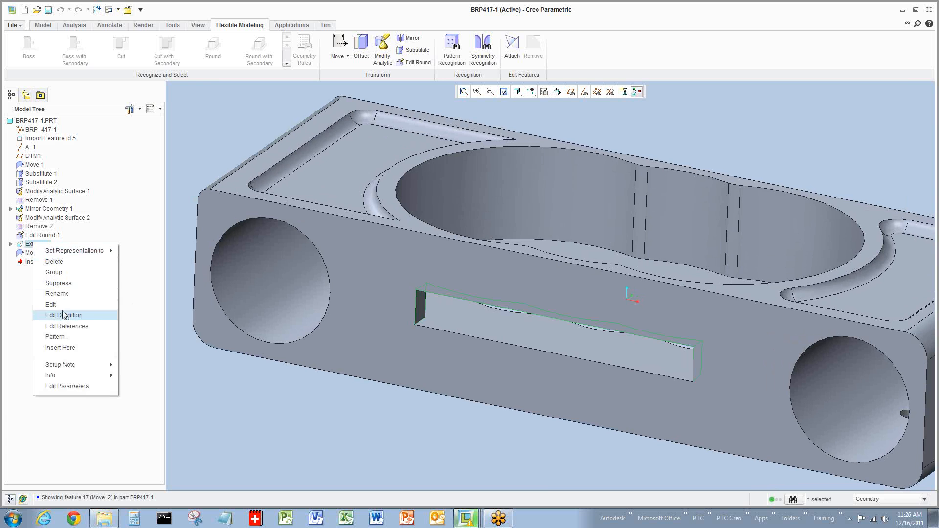
left_click(63, 315)
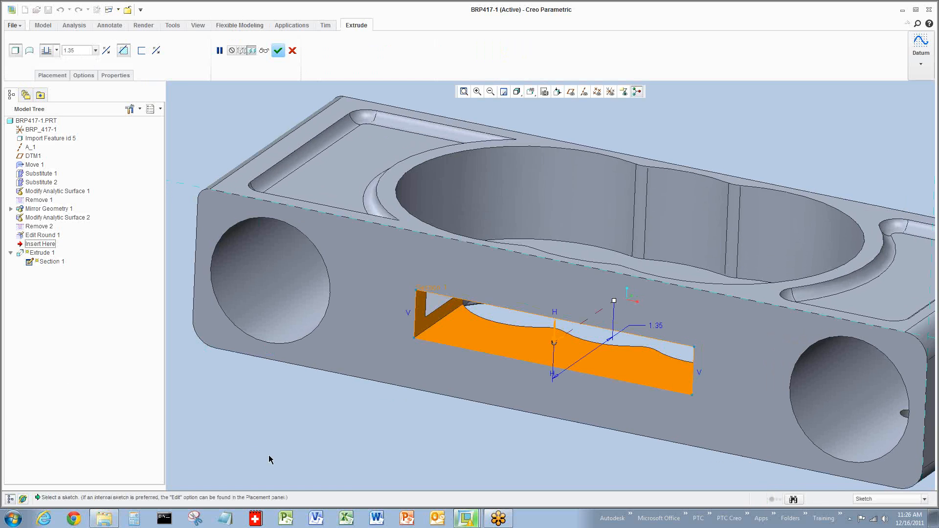
right_click(263, 414)
left_click(212, 306)
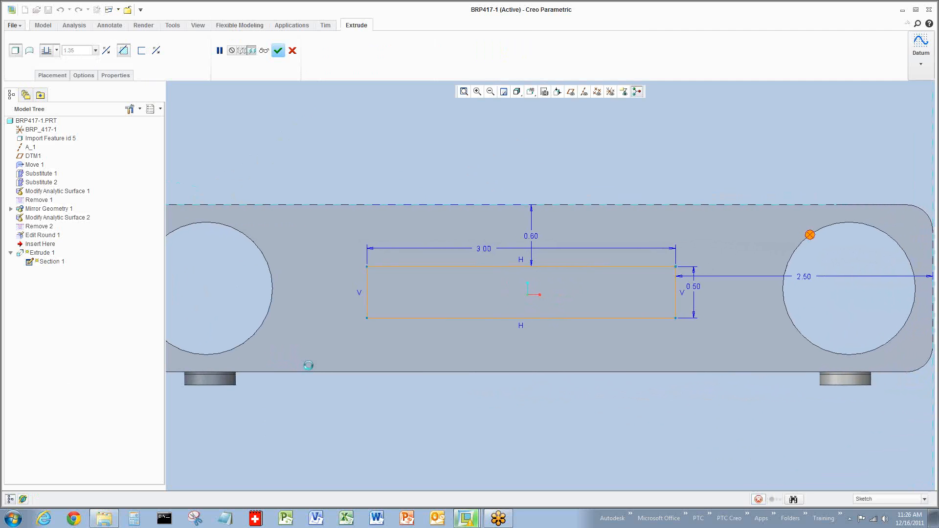
left_click(784, 45)
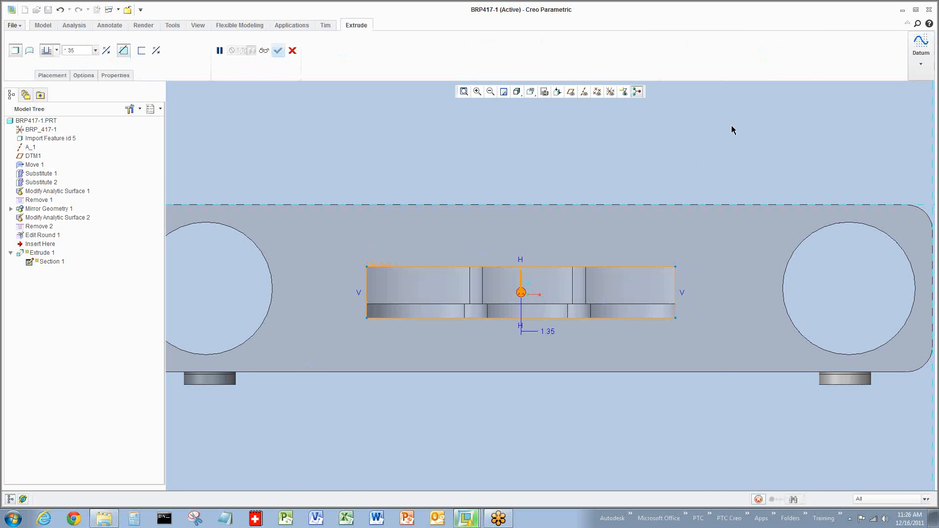
middle_click(718, 131)
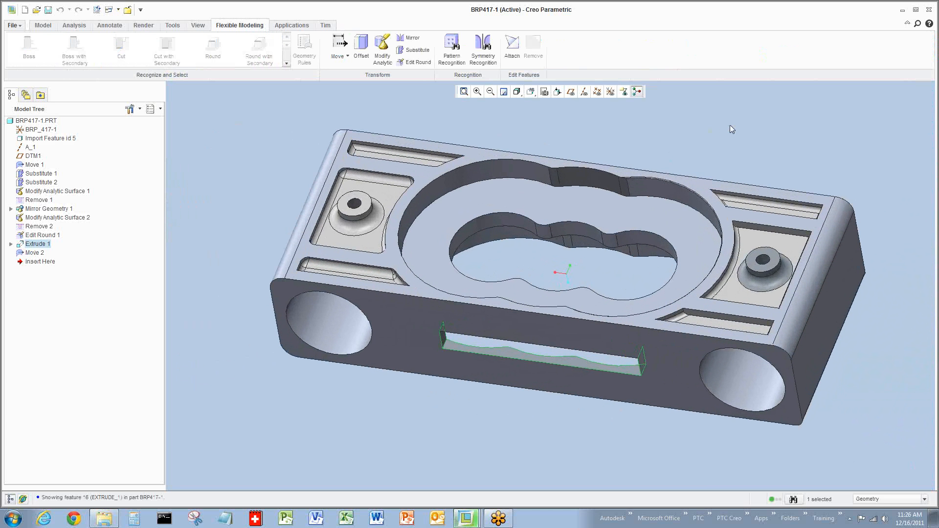
left_click(729, 125)
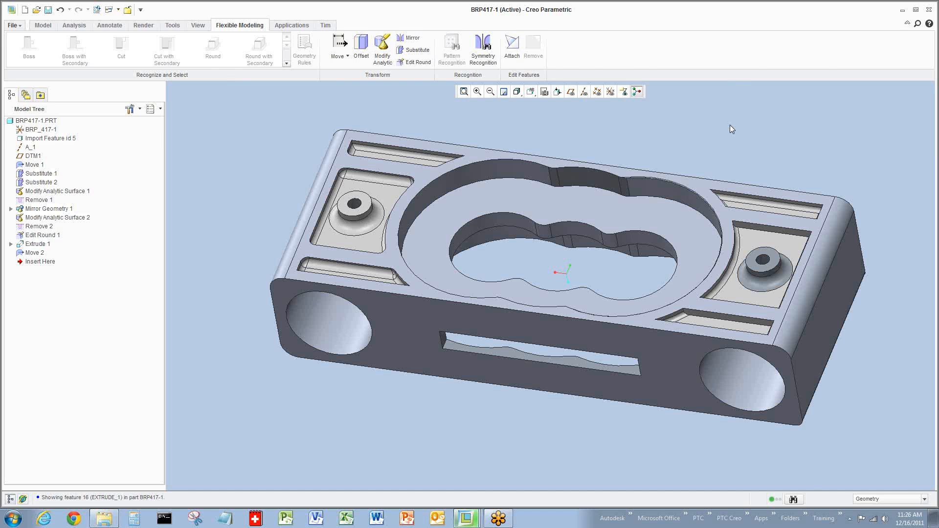
Step: Return to the 777_CAR assembly and open the cover plate part SP115050_EDGE mounted beside the red frame bracket
key("ctrl+w")
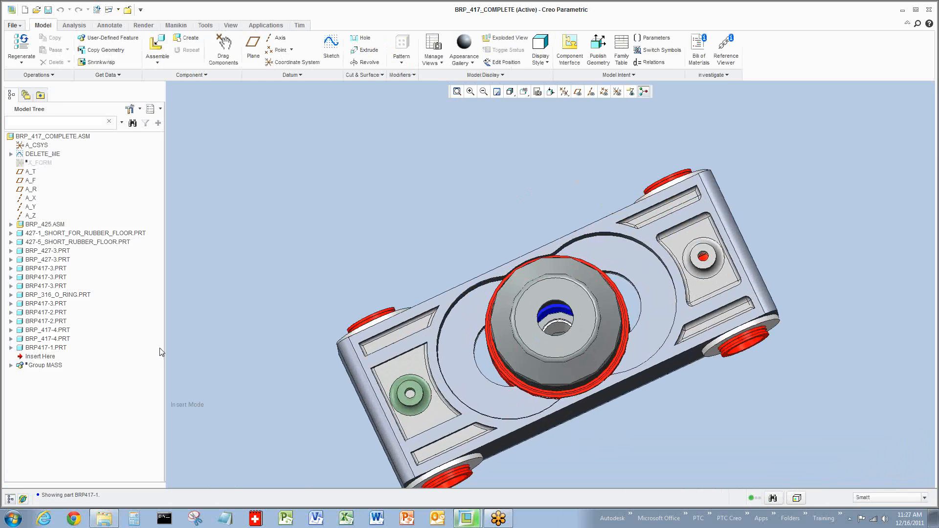
key("ctrl+w")
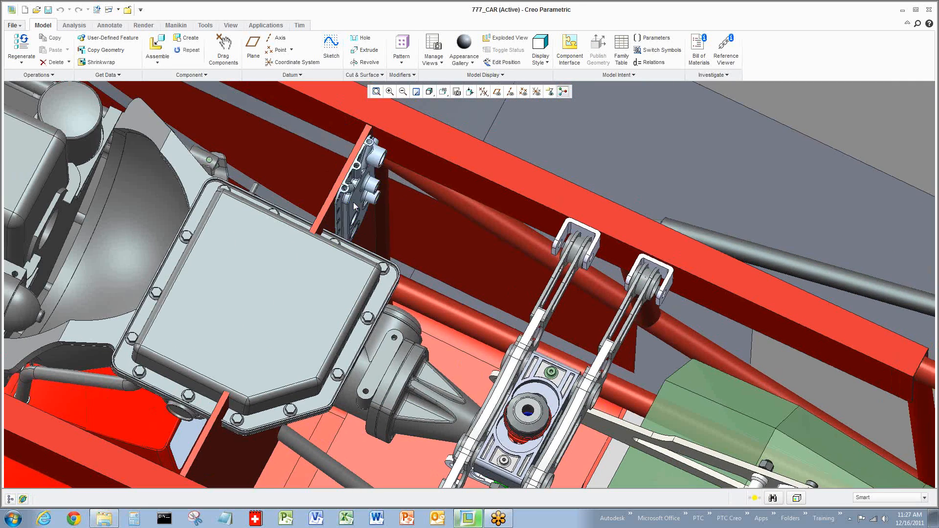
left_click(353, 202)
key("ctrl+o")
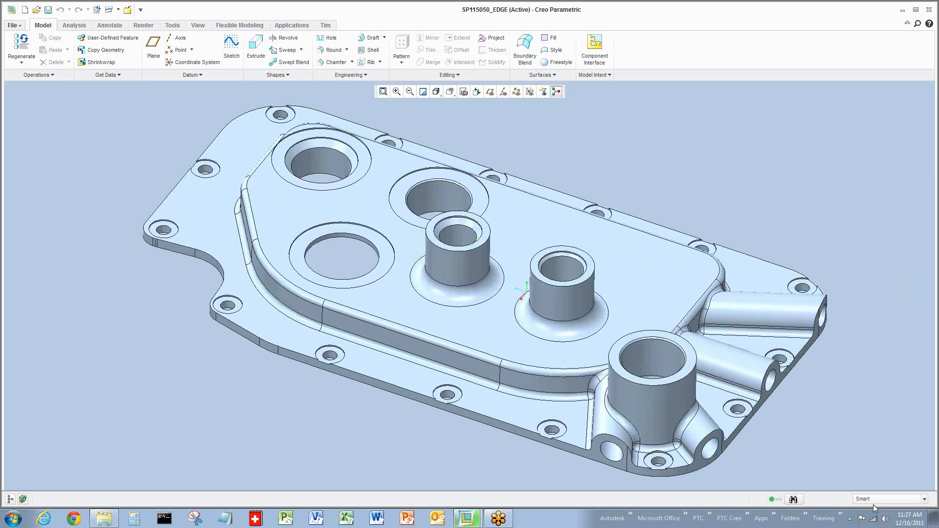
Step: Limit selection to surface regions and select the boss nearest the large corner boss together with its bore, using Cut with Secondary
left_click(239, 25)
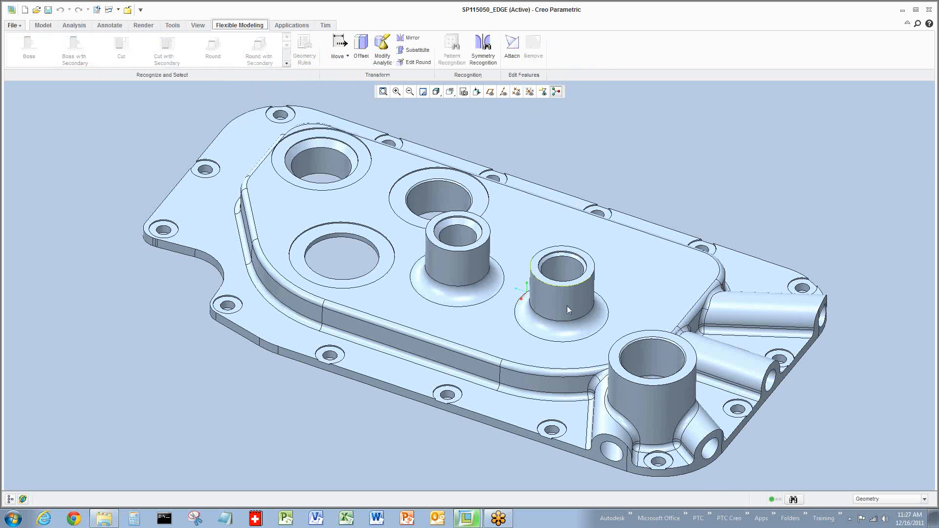
left_click(887, 502)
left_click(875, 457)
left_click(547, 294)
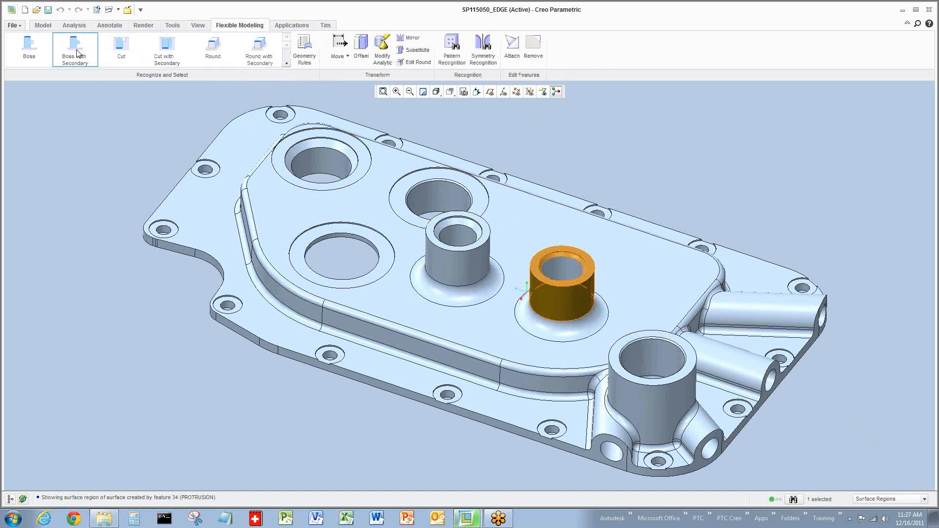
left_click(560, 267, "ctrl")
left_click(167, 48)
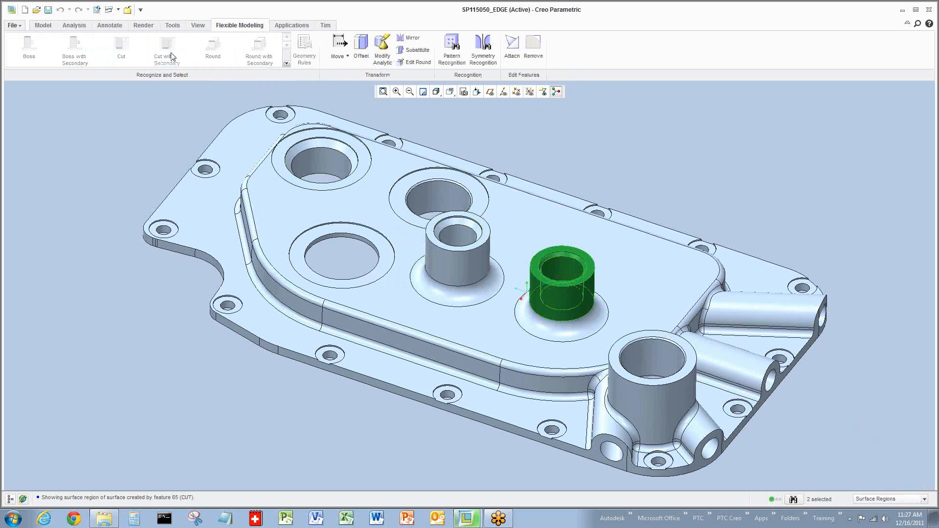
Step: Move the selected boss with the dragger onto the front edge of the plate's raised area and display the move's geometry attachment settings
left_click(341, 56)
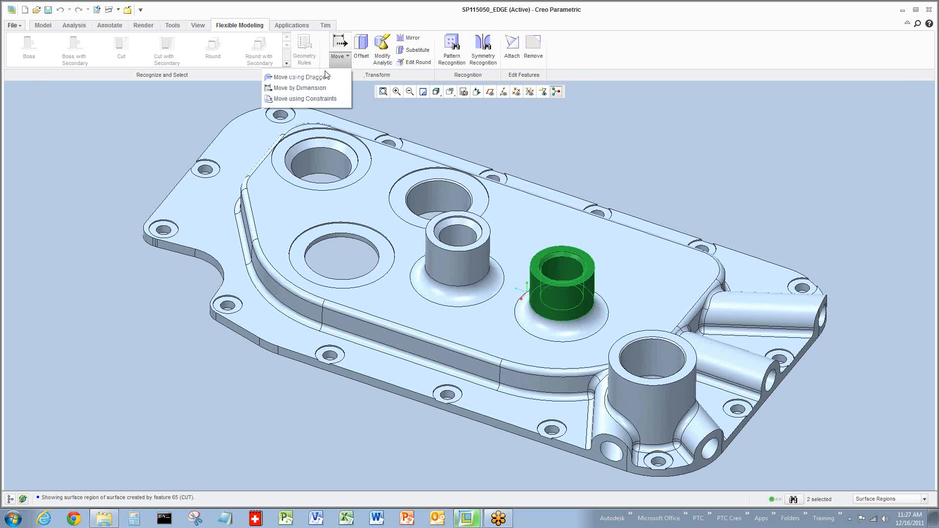
left_click(300, 77)
left_click_drag(539, 336, 505, 379)
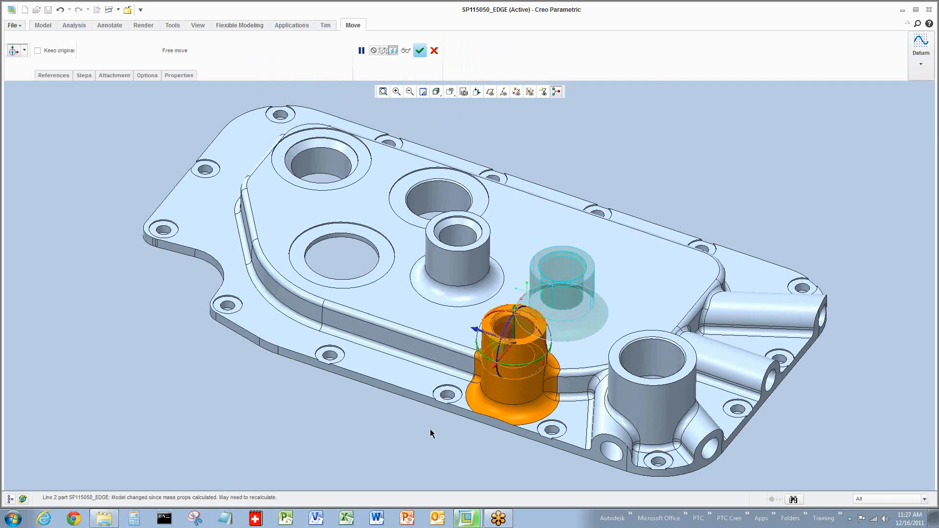
left_click(147, 76)
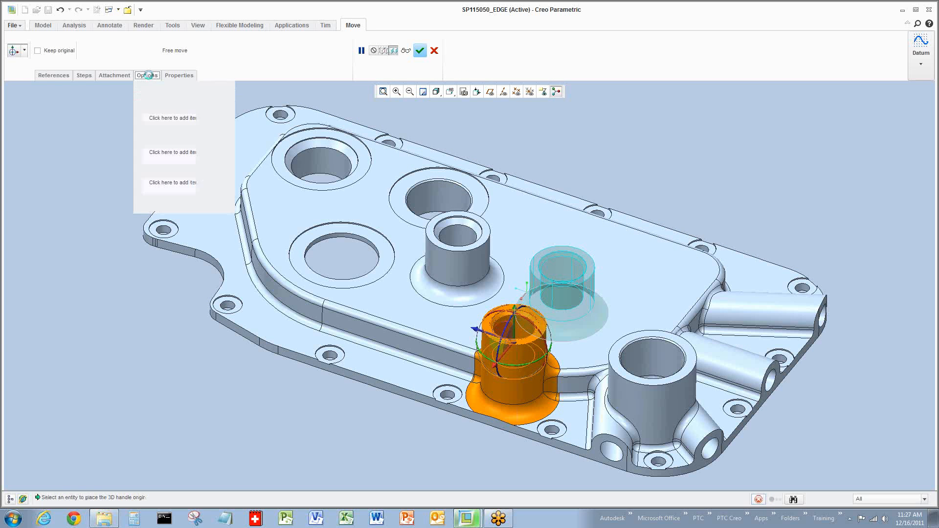
left_click(123, 78)
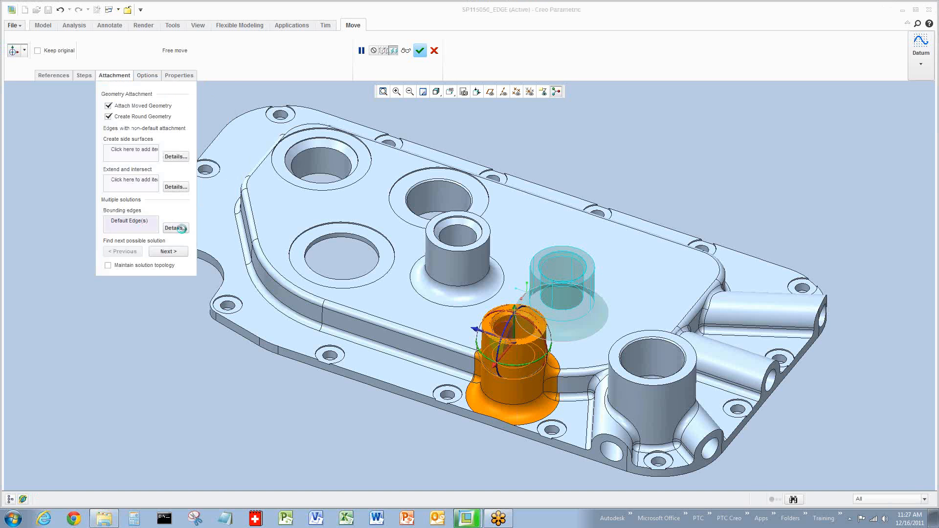
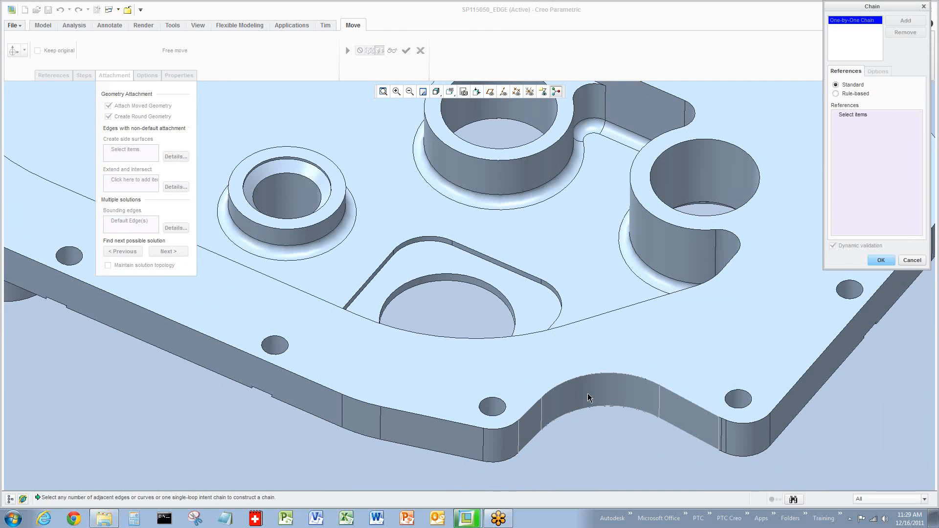
Step: Create side surfaces at the two vertical end edges of the curved notch in the plate's outer edge, and accept the move
left_click(659, 411)
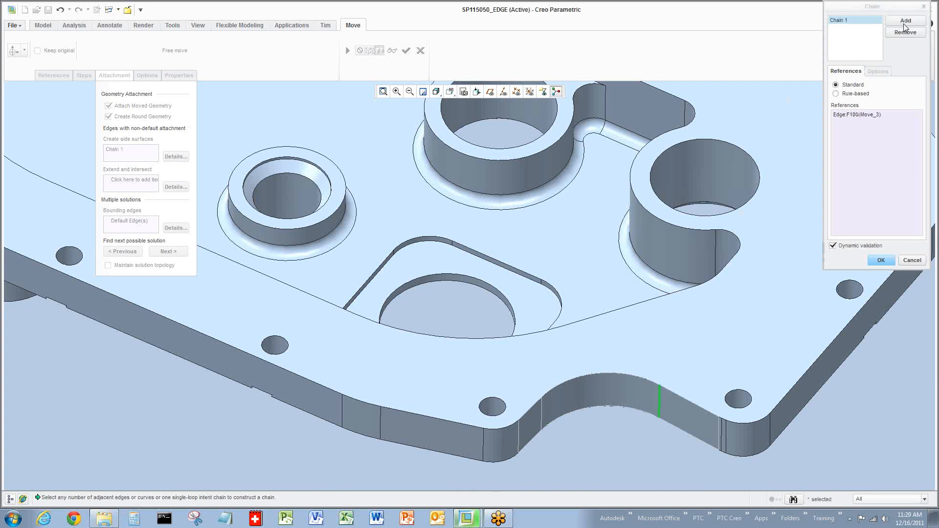
left_click(904, 23)
left_click(542, 415)
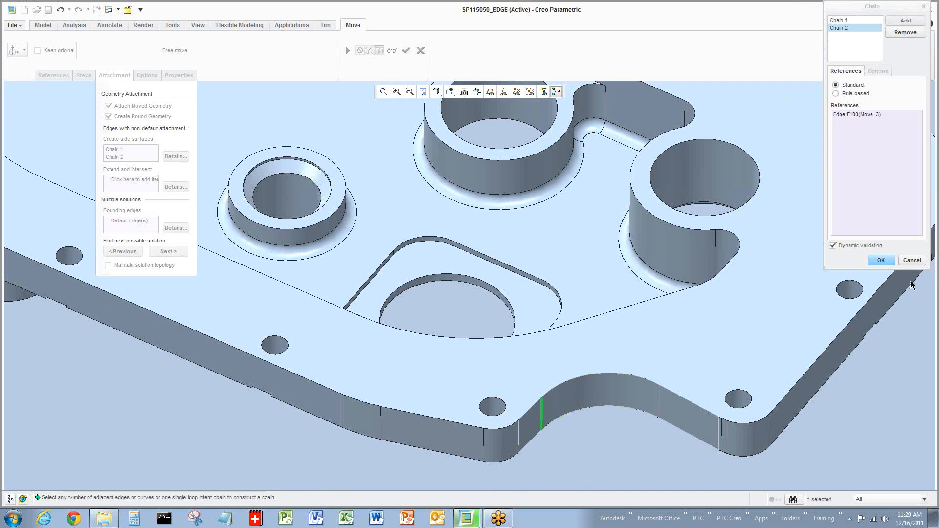
left_click(884, 263)
middle_click_drag(673, 465, 664, 458)
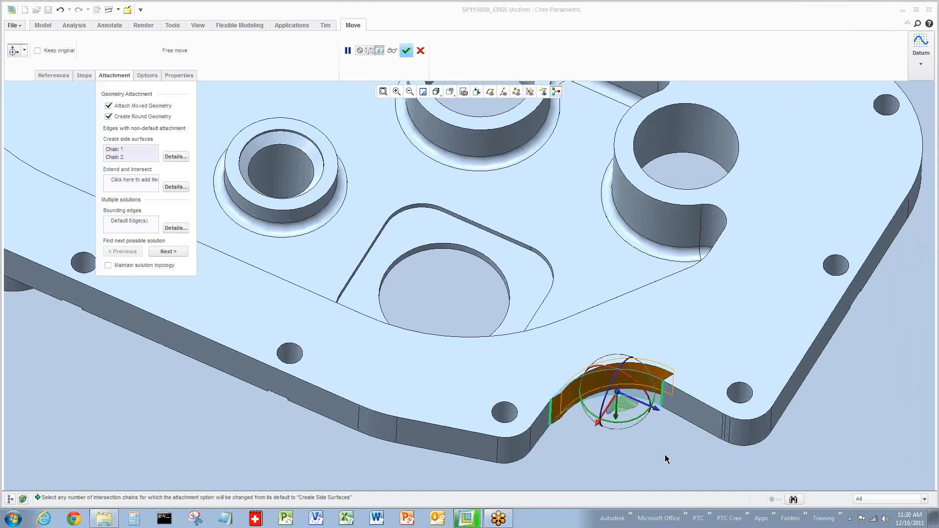
middle_click(664, 456)
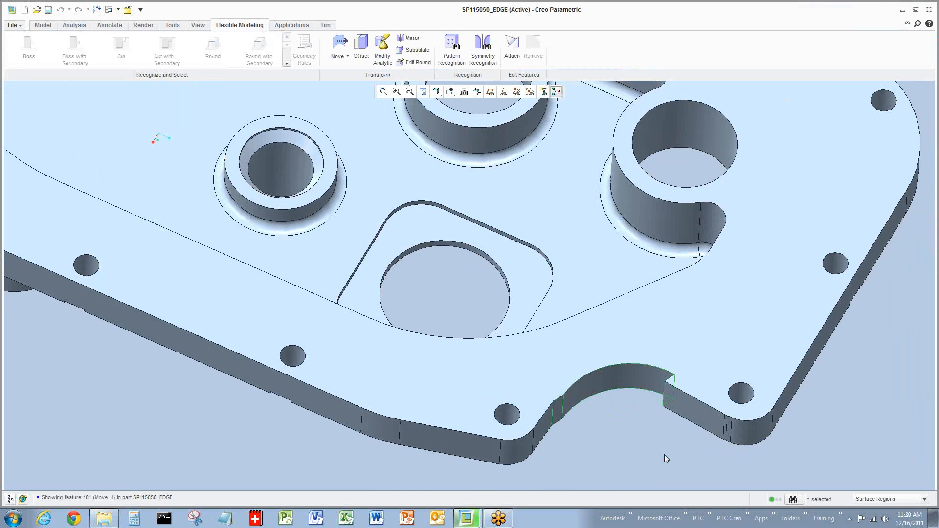
Step: Preview the Coaxial, Equal radius and Same Convexity geometry rules on a bolt hole near the cover plate's outer edge
scroll(664, 454, "down", 5)
middle_click_drag(664, 454, 433, 449)
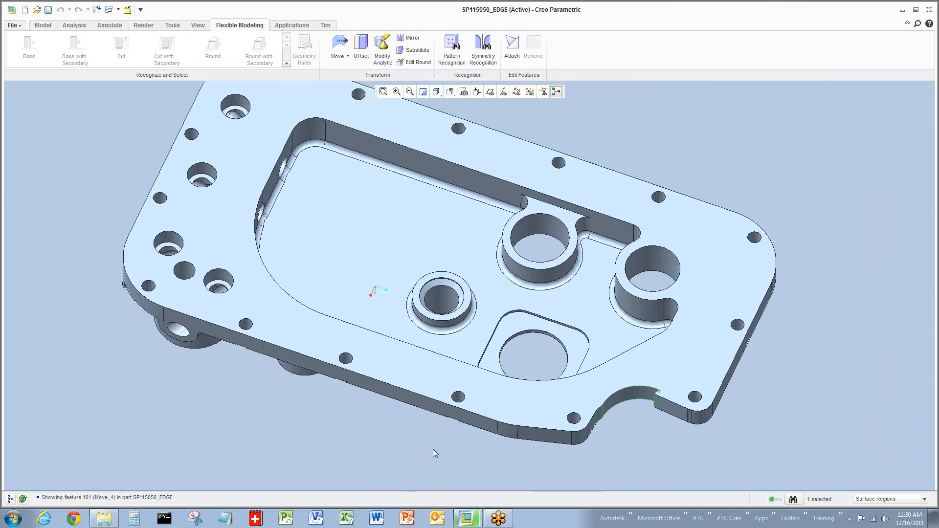
scroll(432, 449, "up", 2)
scroll(433, 449, "up", 1)
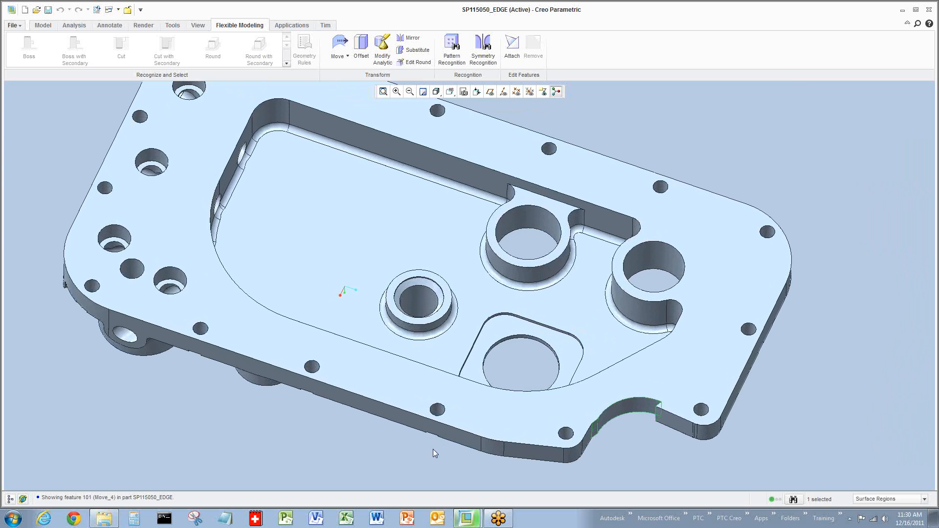
left_click(372, 141)
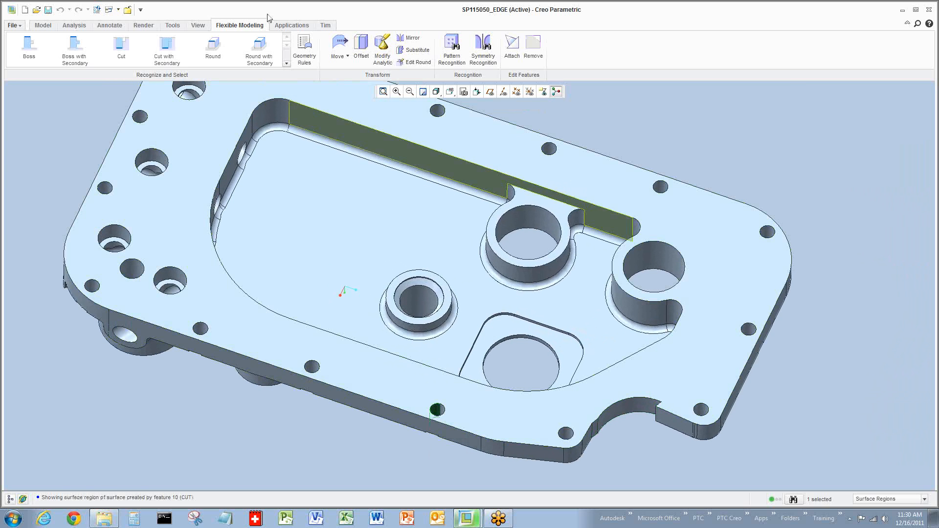
left_click(305, 48)
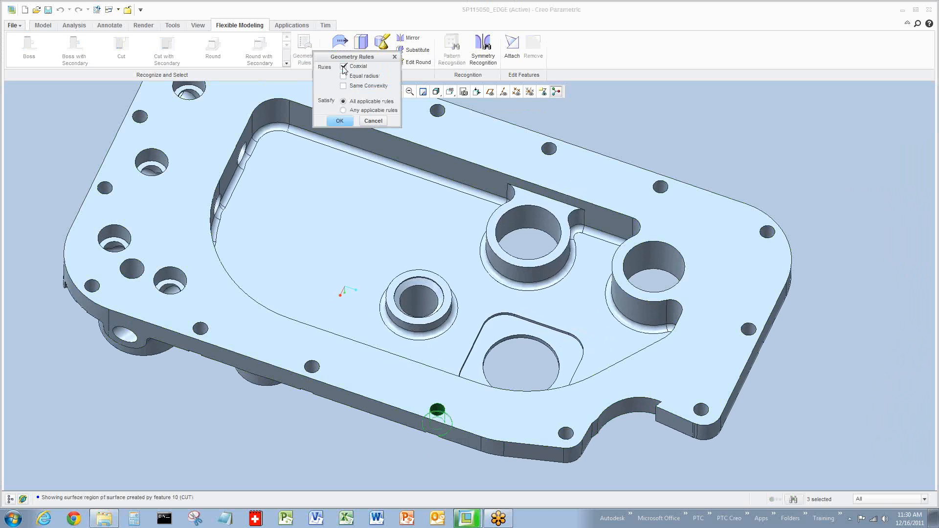
left_click(343, 66)
left_click(343, 76)
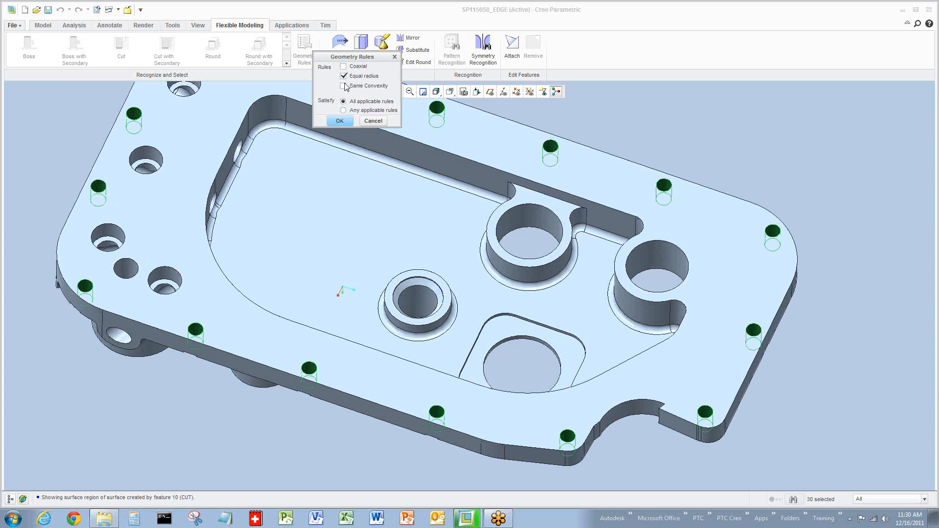
left_click(343, 76)
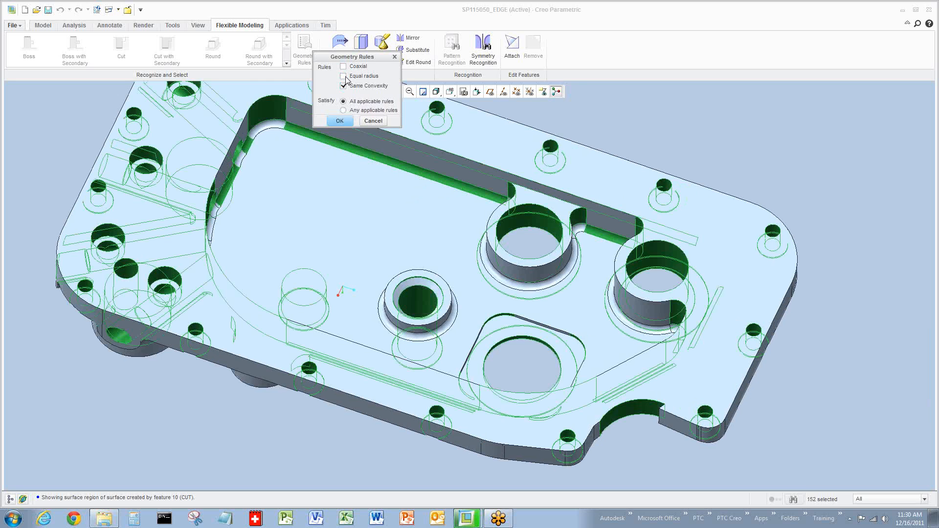
left_click(344, 77)
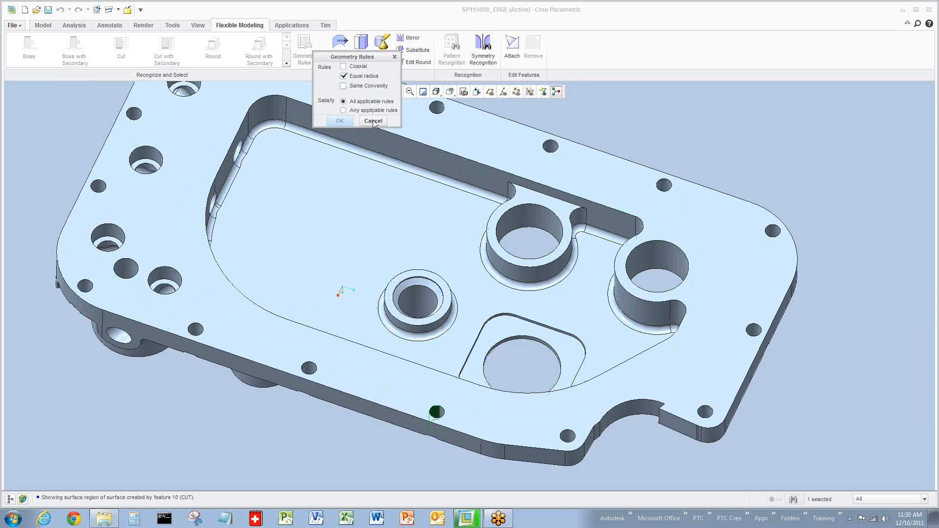
left_click(339, 121)
Step: Return to the 777_CAR assembly, open the wheel hub part BRP4570R-006 and examine its feature structure
key("ctrl+d")
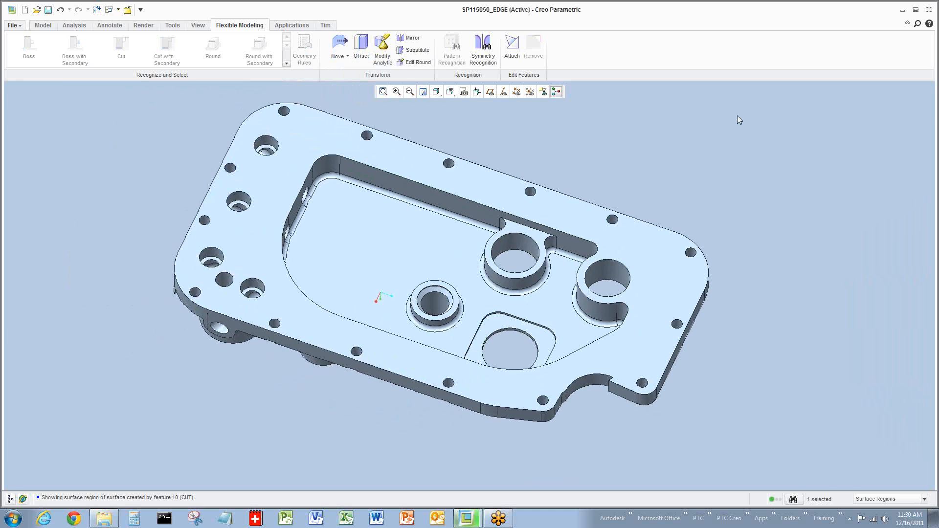
left_click(737, 116)
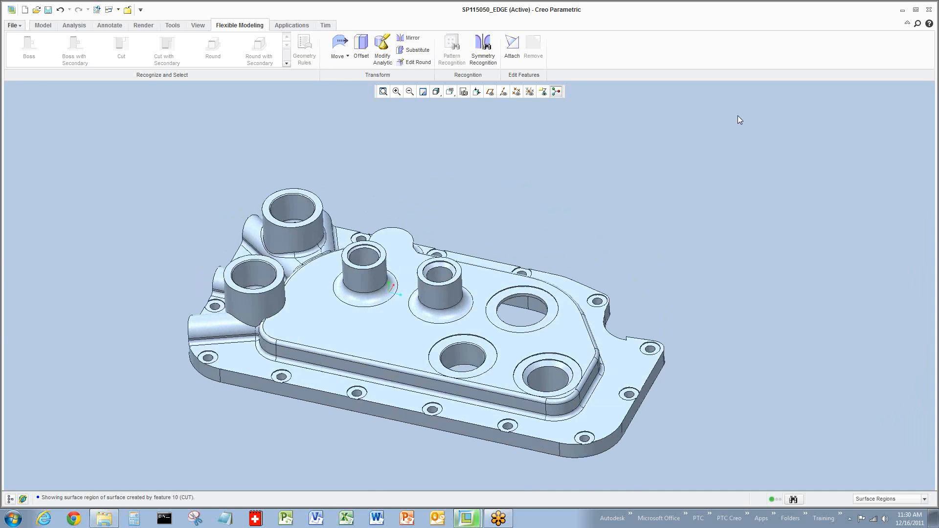
key("ctrl+w")
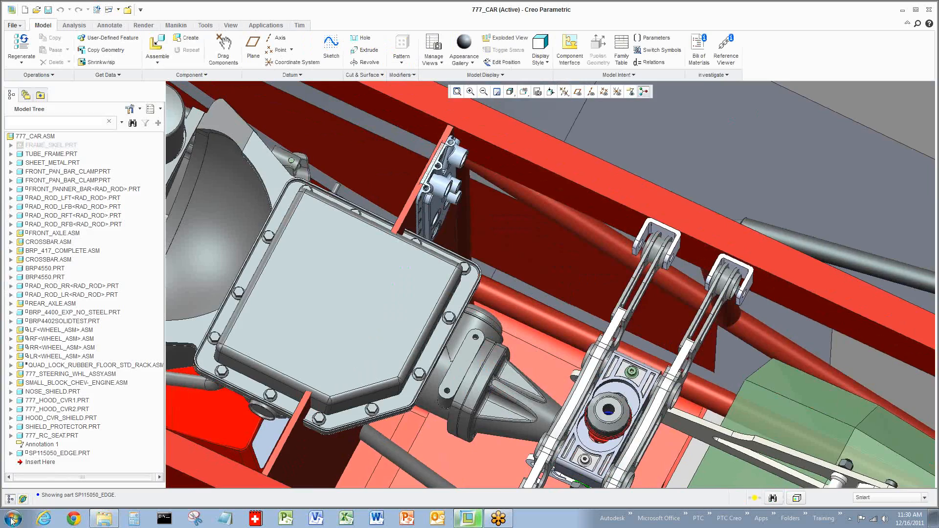
left_click(11, 500)
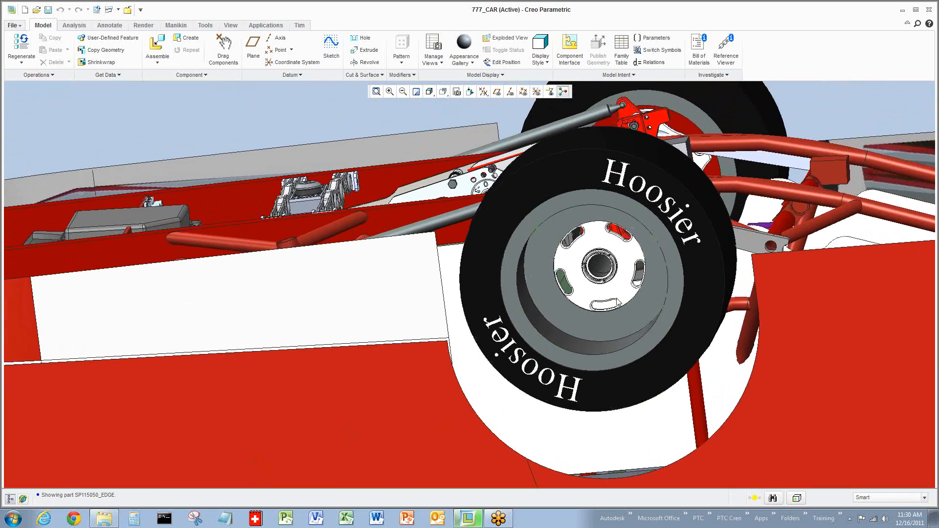
left_click(617, 296)
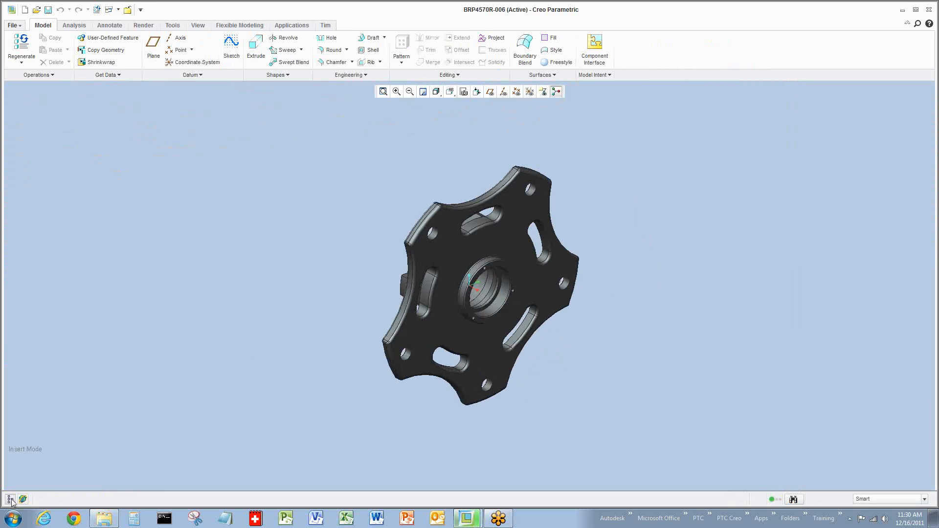
left_click(11, 500)
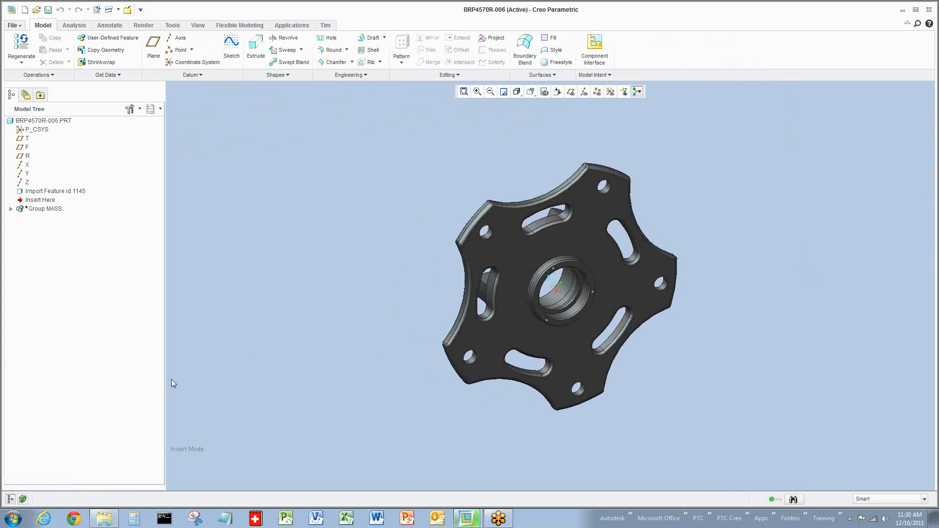
left_click(10, 499)
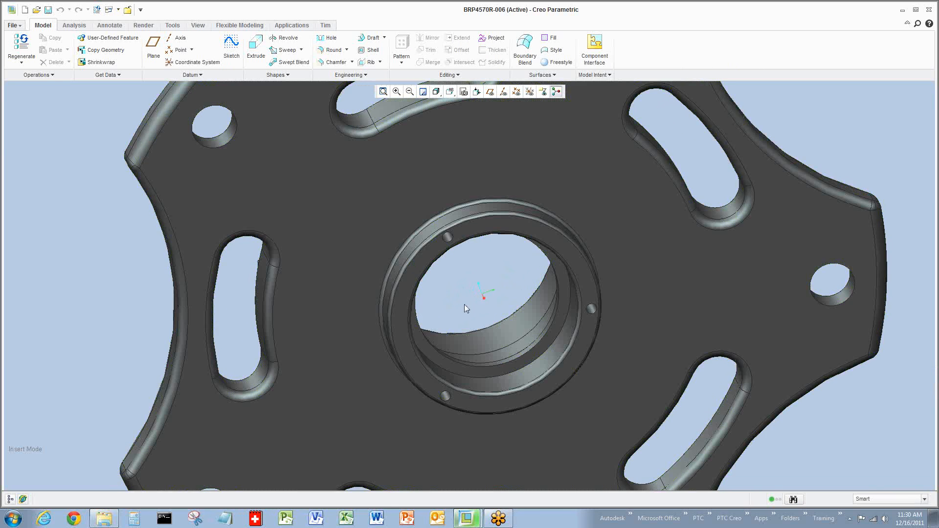
Step: Limit selection to surface regions and select one small hole in the hub's central ring, using Cut with Secondary in flexible modeling
left_click(465, 305)
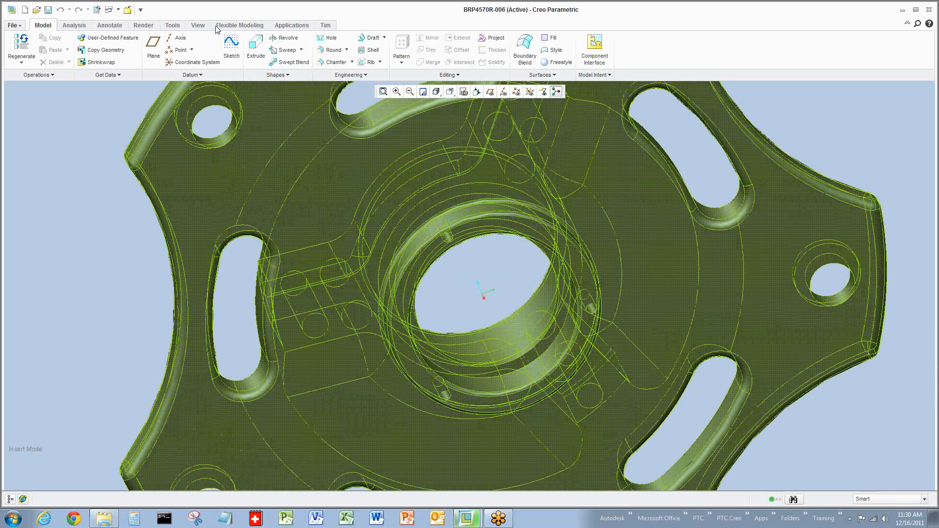
left_click(238, 25)
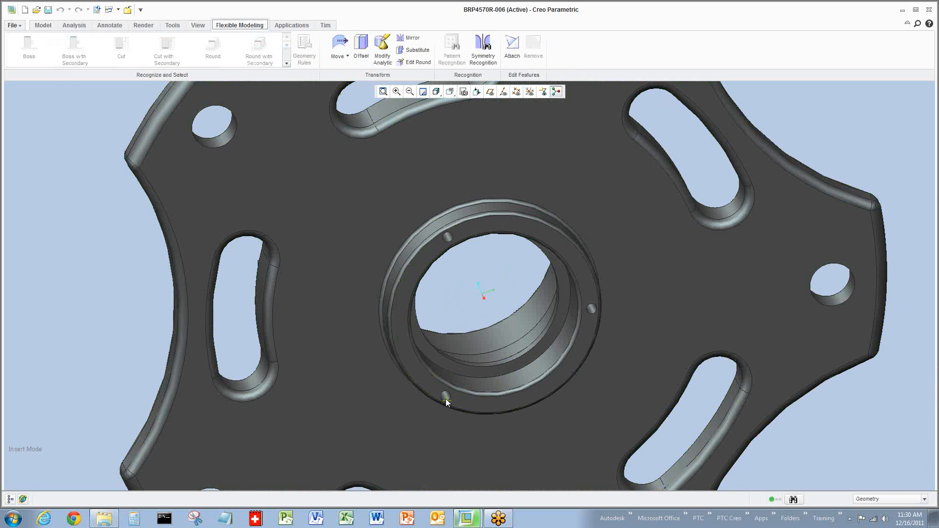
left_click(923, 499)
left_click(880, 478)
left_click(447, 395)
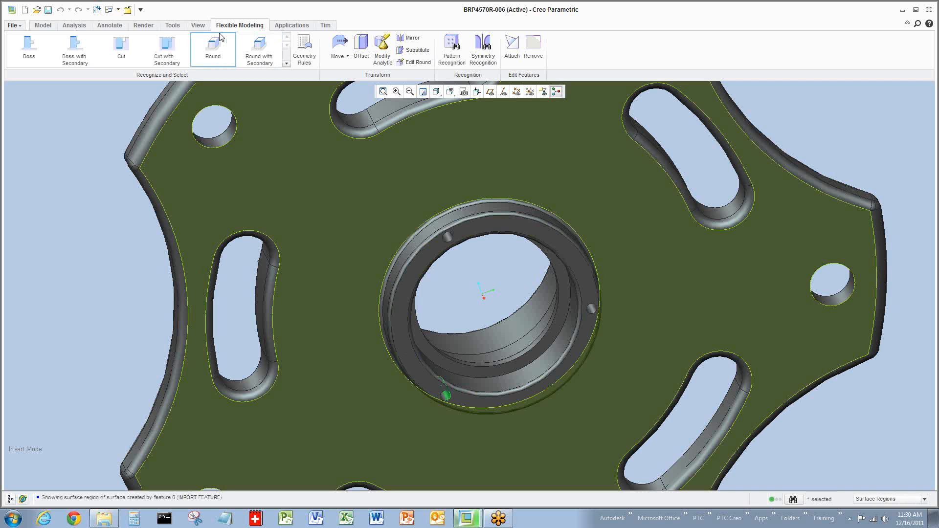
left_click(164, 52)
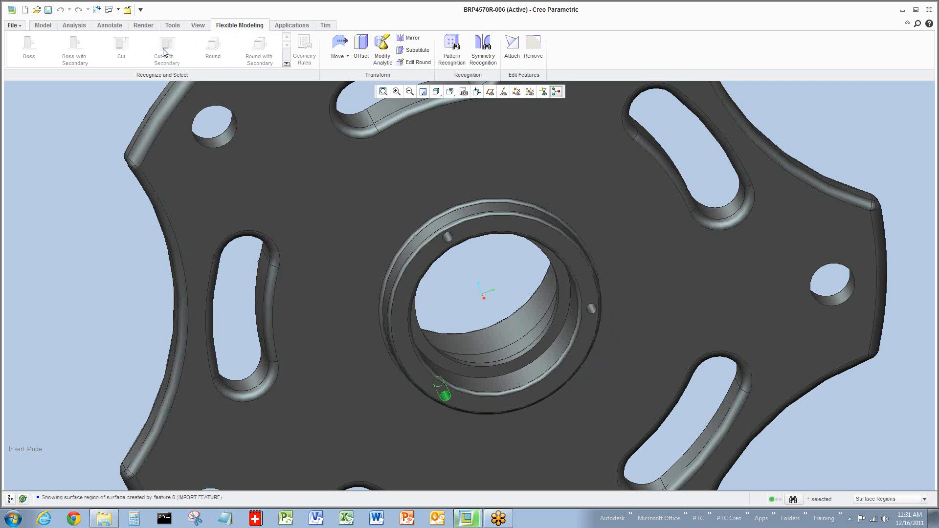
Step: Recognize the small ring holes as an editable axis pattern, set 6 instances at a spacing of 60, and accept it
left_click(450, 51)
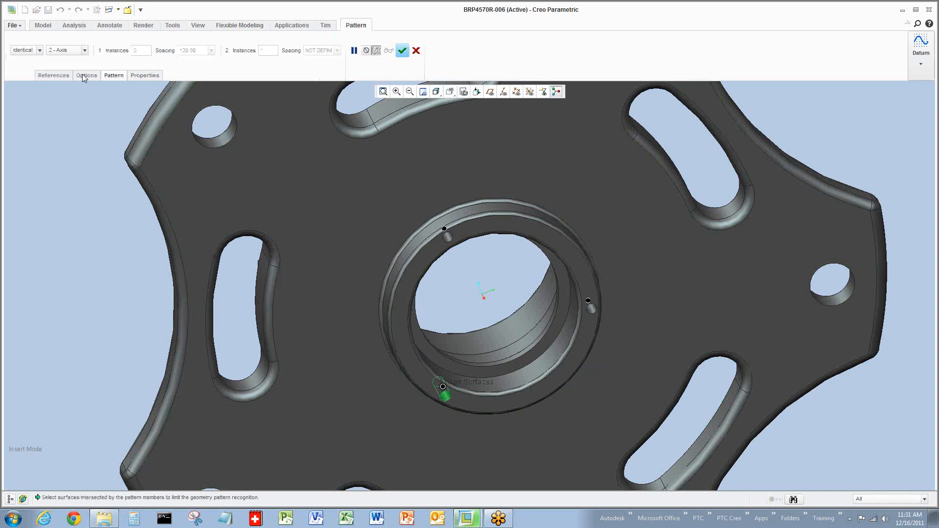
left_click(85, 76)
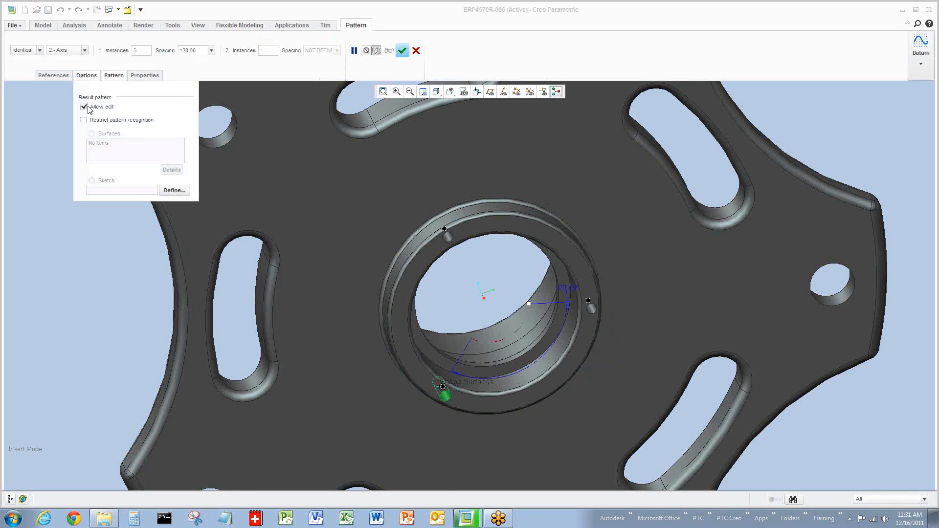
left_click_drag(143, 51, 116, 47)
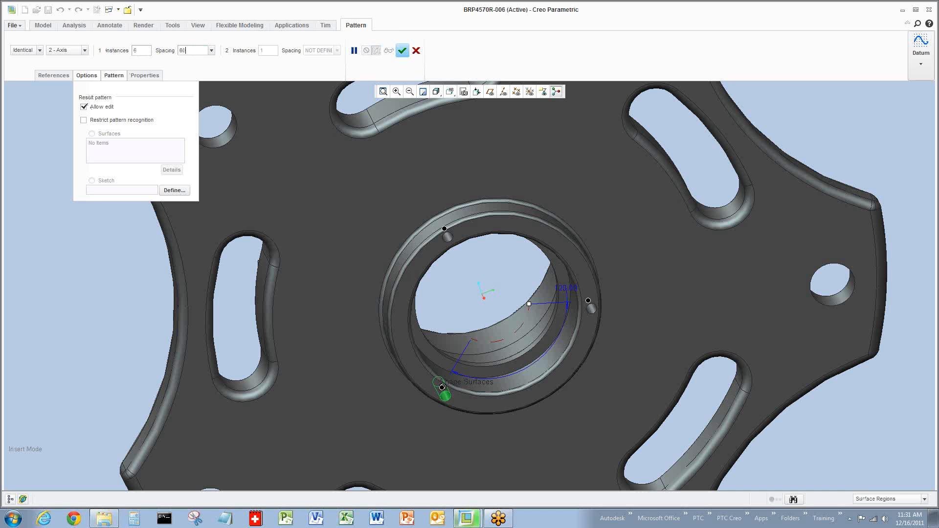
key("Return")
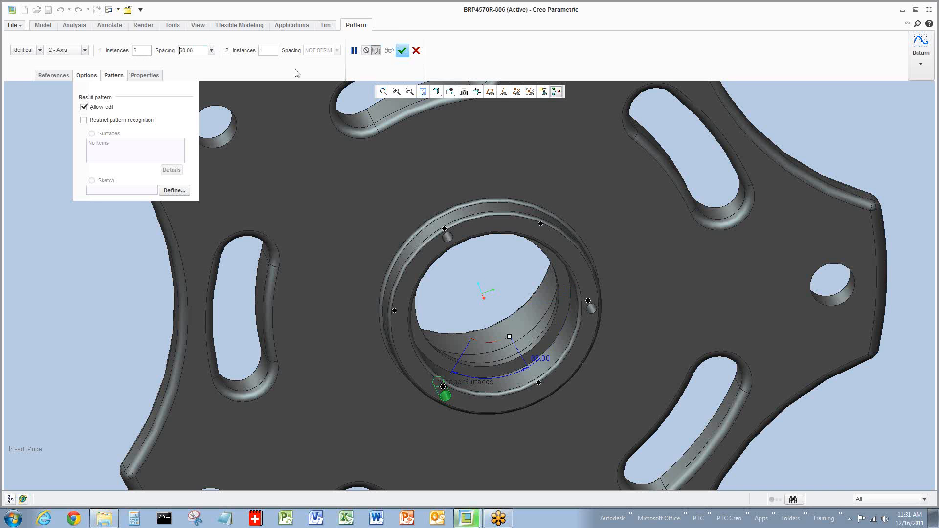
middle_click(505, 276)
left_click(850, 122)
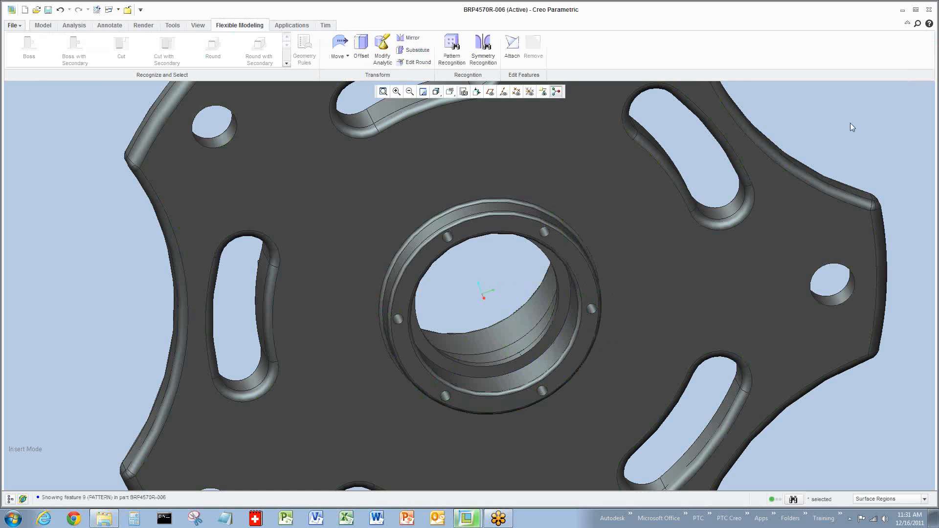
Step: Select an outer bolt hole using Cut with Secondary, recognize the editable 5-instance axis pattern, exclude two instances, and accept it
scroll(850, 122, "up", 3)
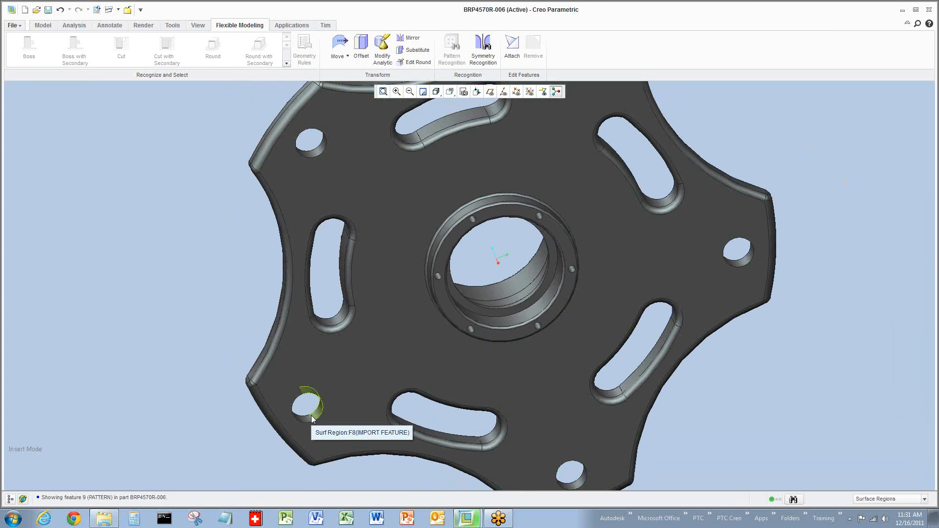
left_click(310, 414)
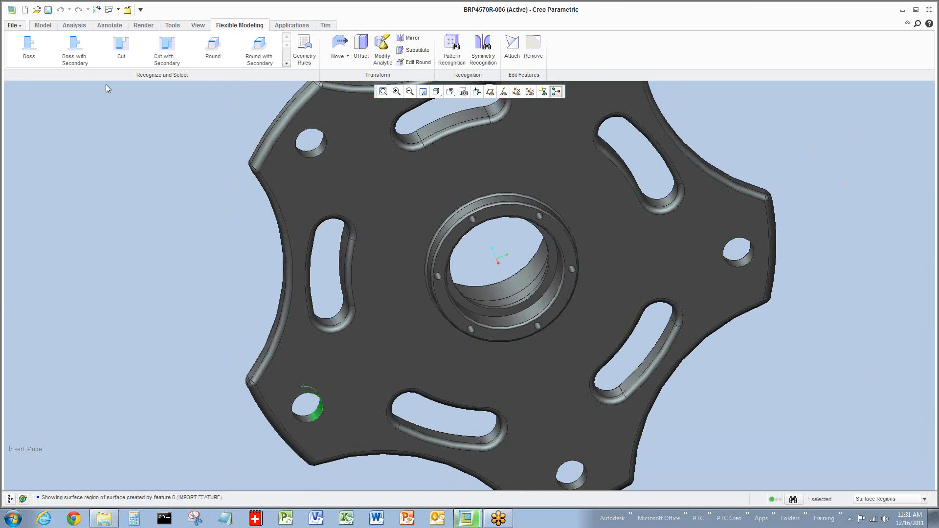
left_click(166, 48)
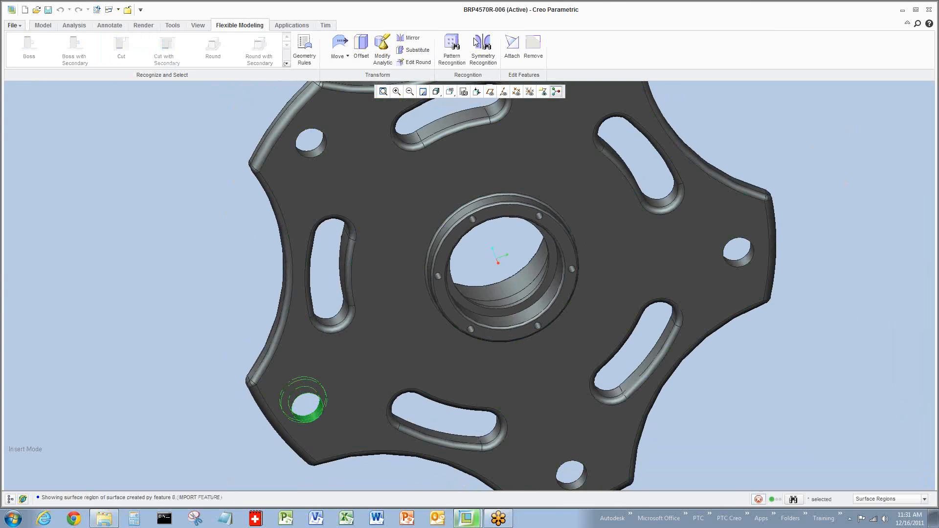
left_click(86, 76)
left_click(84, 107)
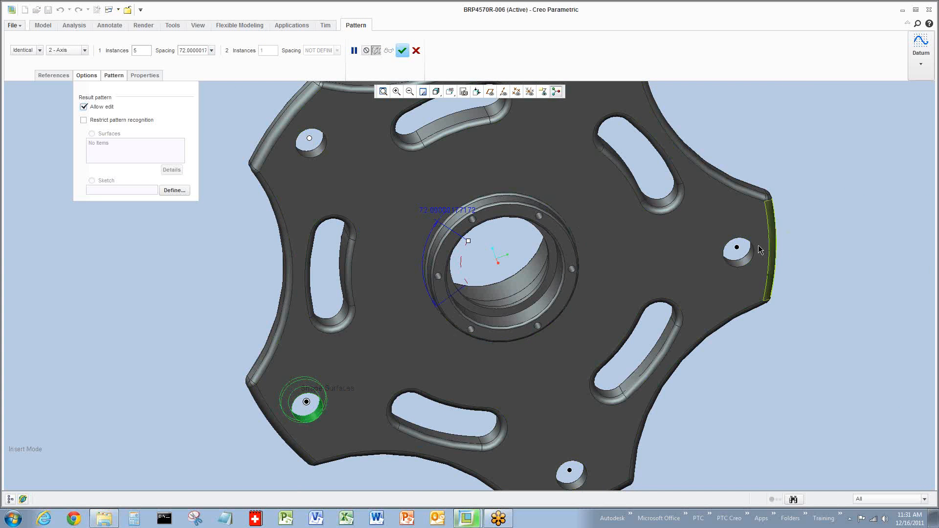
middle_click(854, 236)
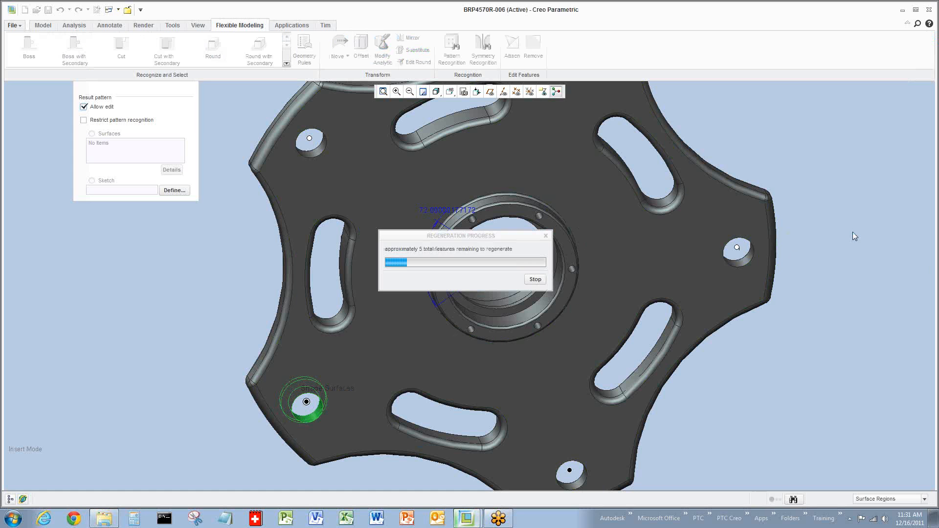
left_click(853, 232)
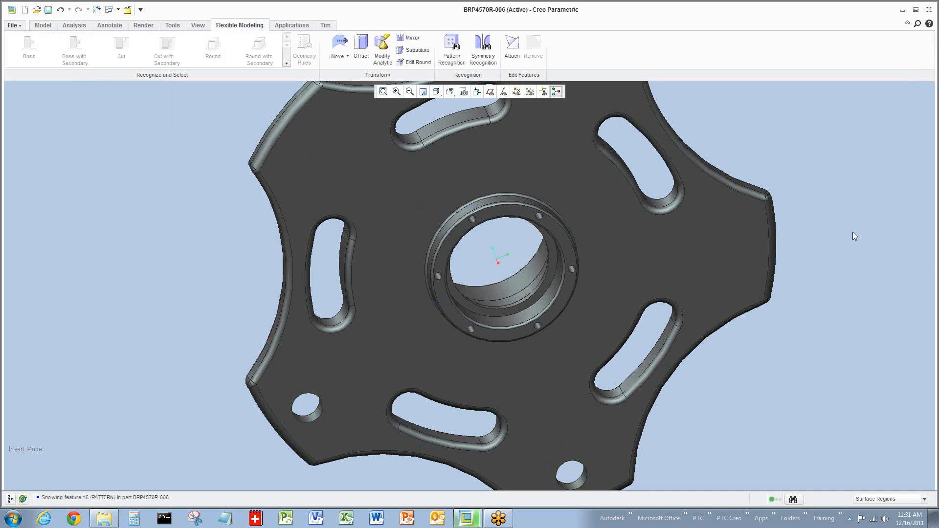
key("ctrl+d")
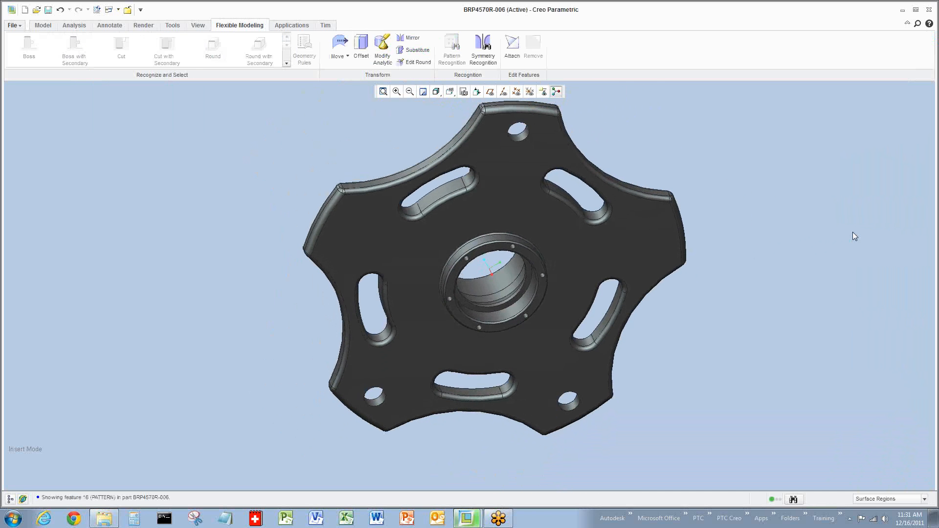
Step: Return to the 777_CAR assembly, open the red bracket part BRP4278L and examine its feature structure
key("ctrl+w")
key("ctrl+d")
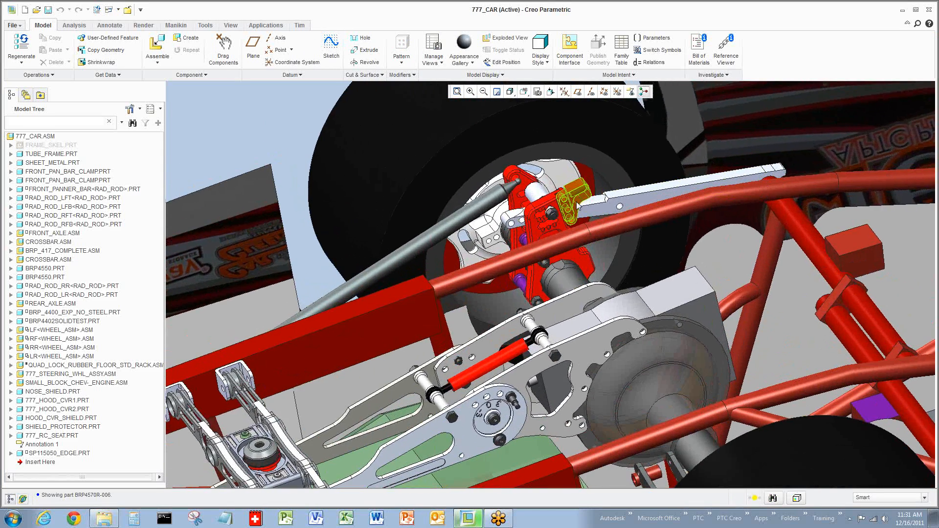
left_click(578, 206)
key("ctrl+o")
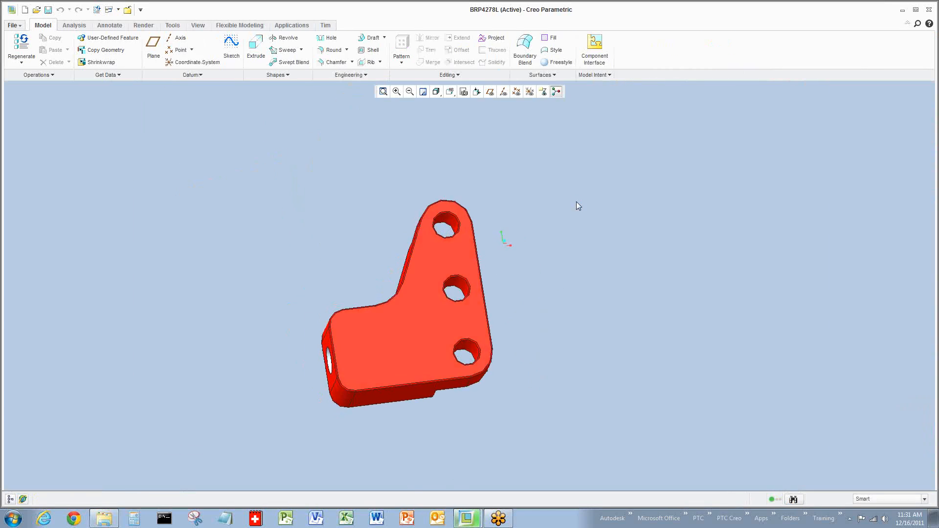
left_click(14, 499)
left_click(12, 499)
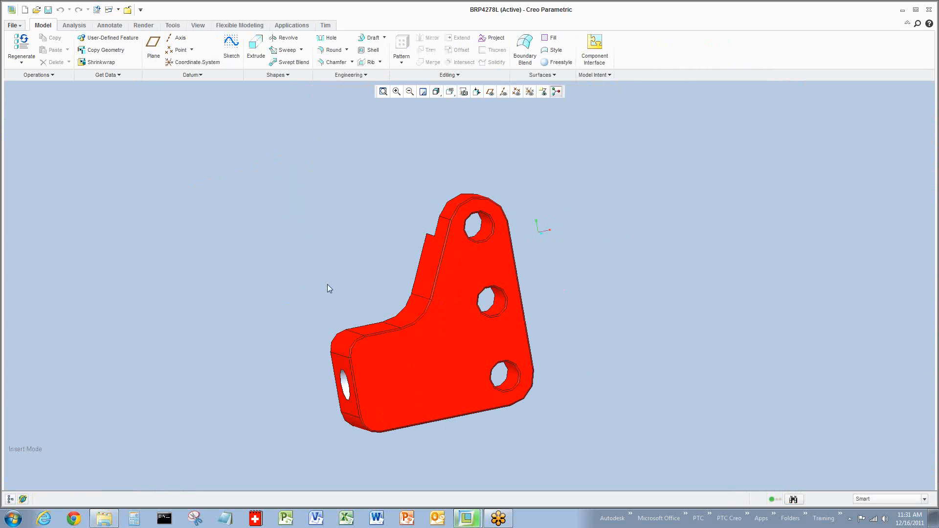
Step: Recognize the bracket's three holes as an editable direction pattern in flexible modeling, exclude the uppermost hole, and accept it
left_click(226, 25)
left_click(512, 383)
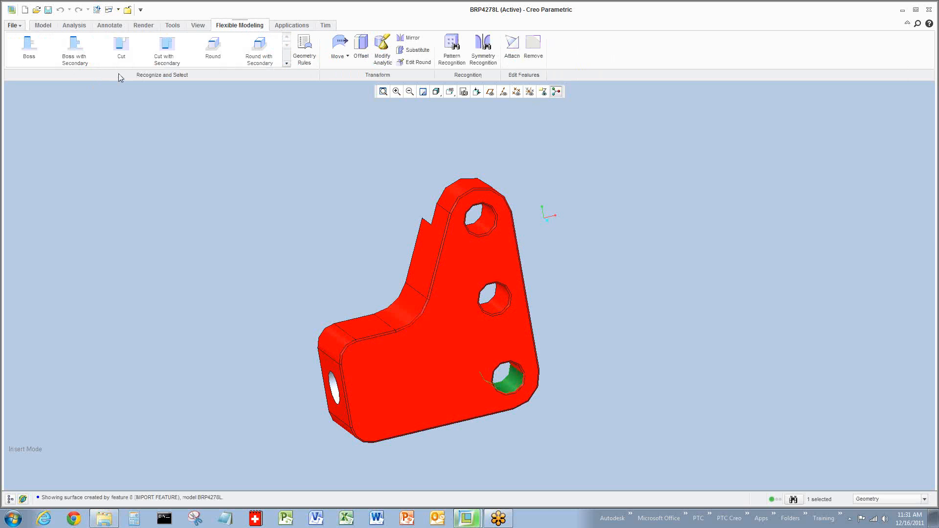
left_click(456, 63)
left_click(81, 77)
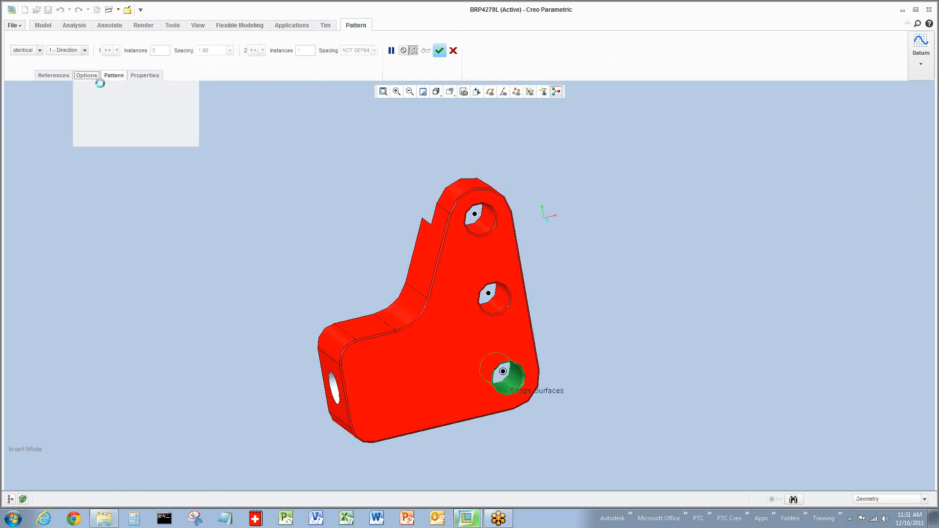
left_click(84, 107)
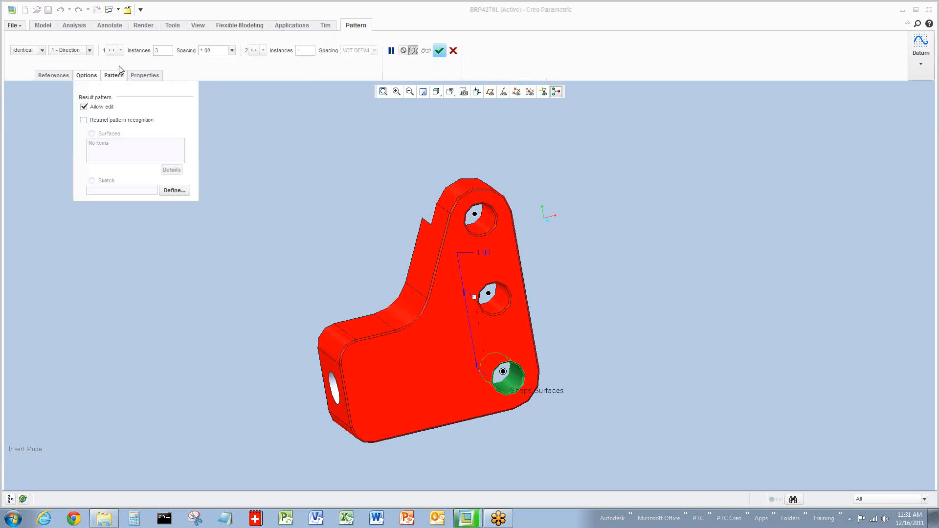
left_click(475, 214)
middle_click(639, 209)
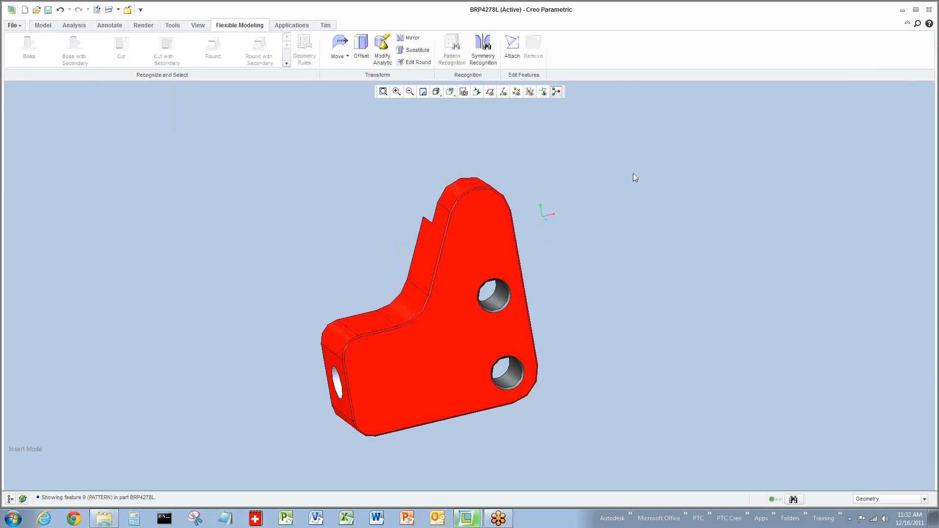
scroll(633, 173, "up", 2)
Step: Return to the 777_CAR assembly and open the perforated side plate part BRP_9006
key("ctrl+w")
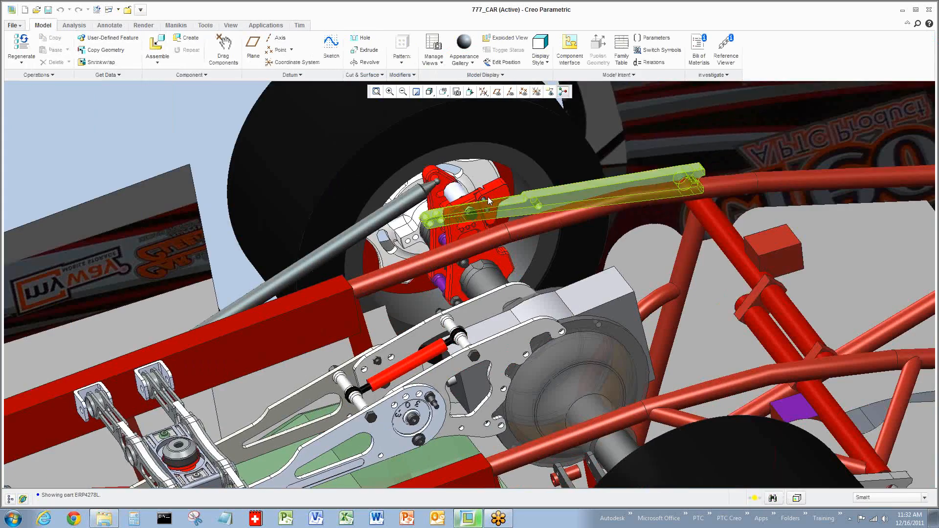
middle_click_drag(488, 201, 433, 200)
scroll(432, 200, "up", 3)
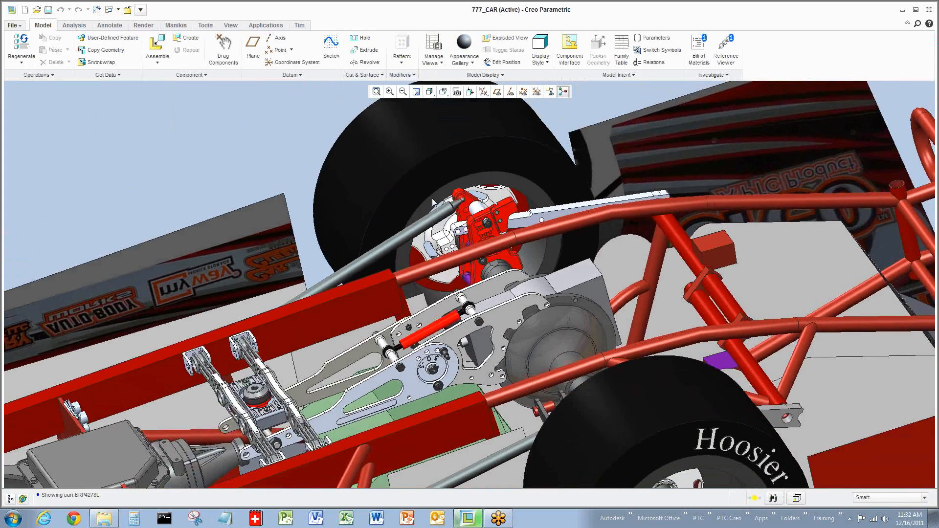
scroll(432, 200, "up", 2)
scroll(433, 202, "down", 5)
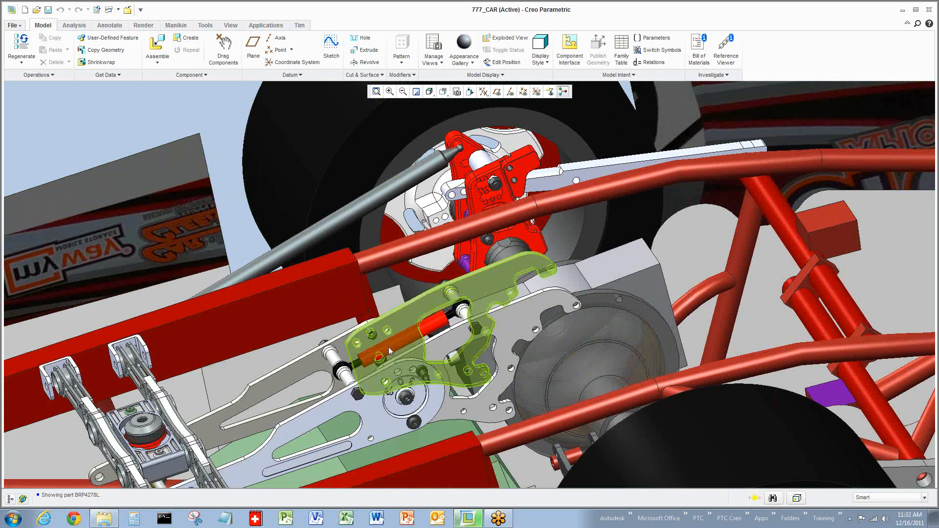
left_click(435, 353)
left_click(434, 350)
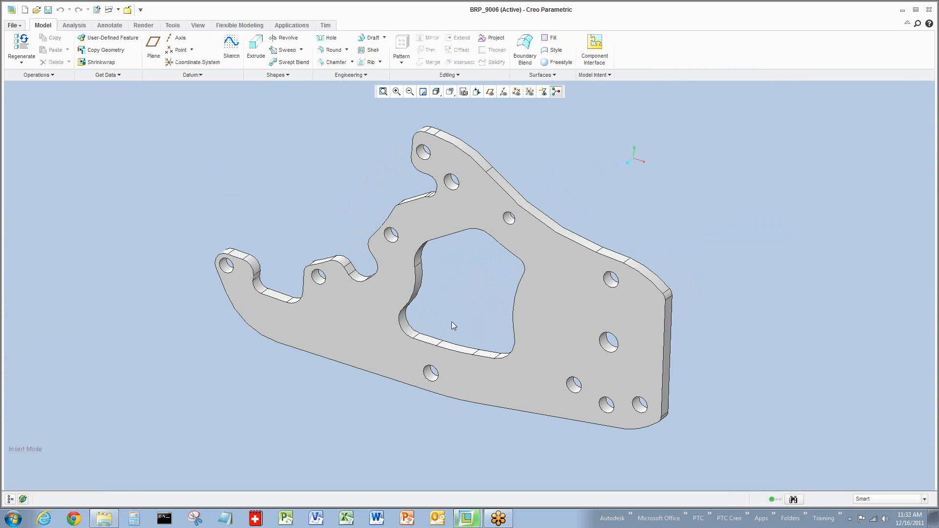
Step: Limit selection to surface regions in flexible modeling and preview the Equal radius and Same Convexity geometry rules on a hole near the plate's lower edge
left_click(229, 25)
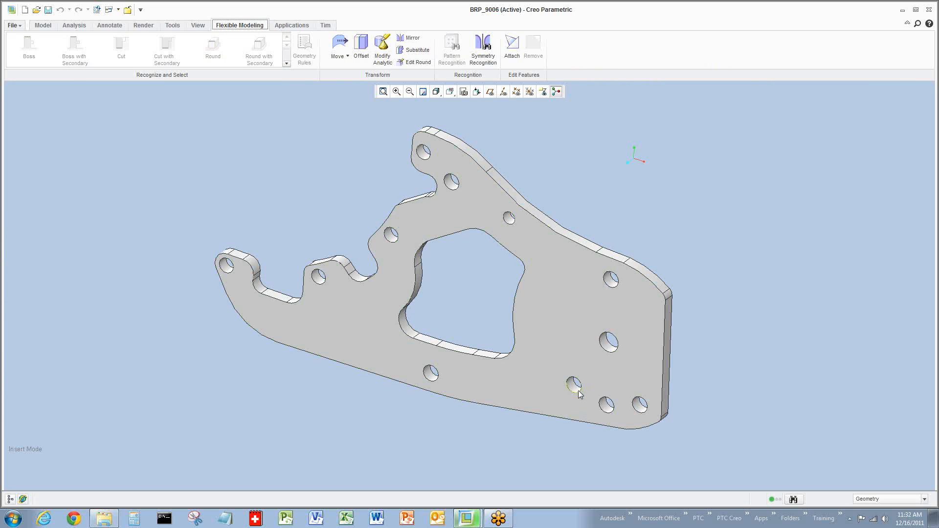
left_click(886, 499)
left_click(877, 473)
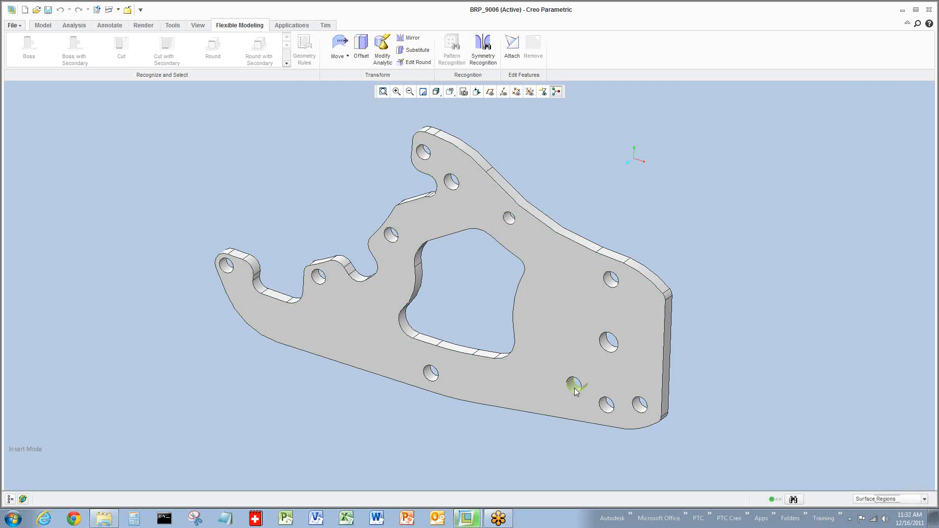
left_click(575, 389)
left_click(303, 55)
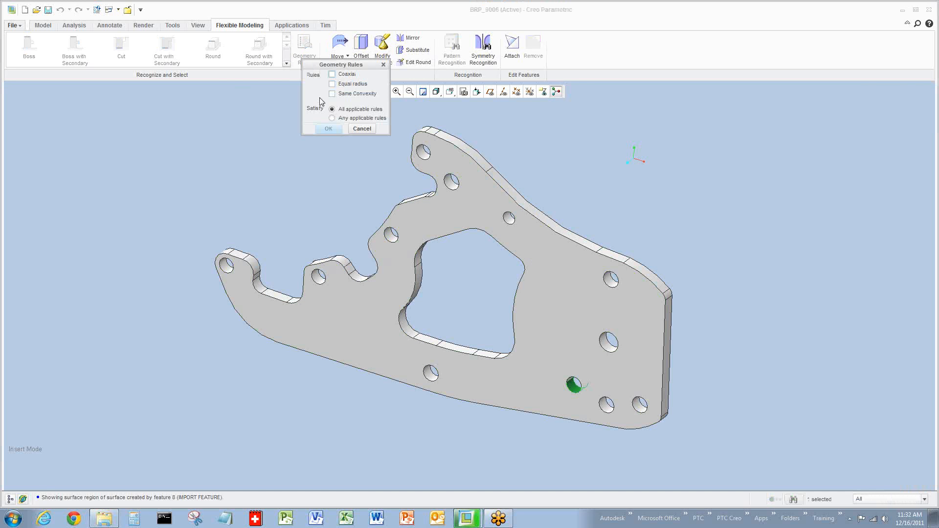
left_click(332, 85)
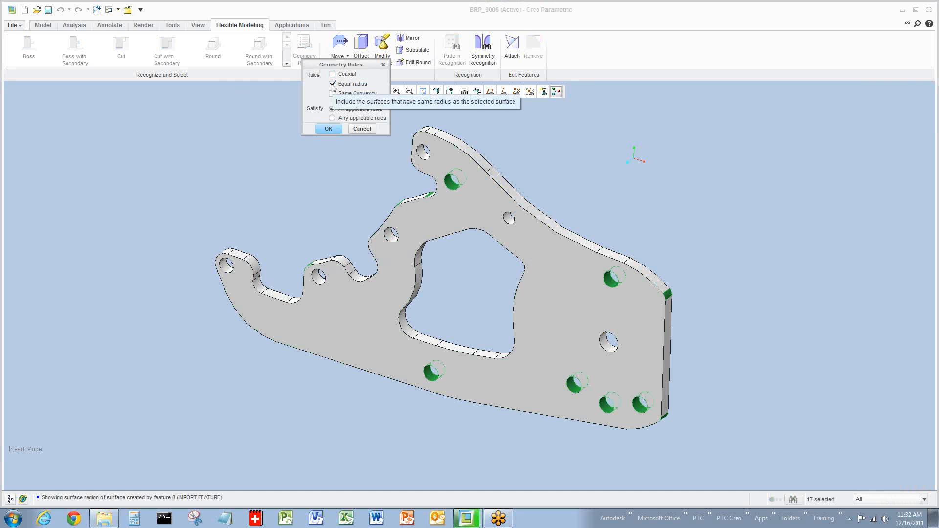
left_click(332, 85)
left_click(333, 95)
left_click(333, 94)
left_click(333, 75)
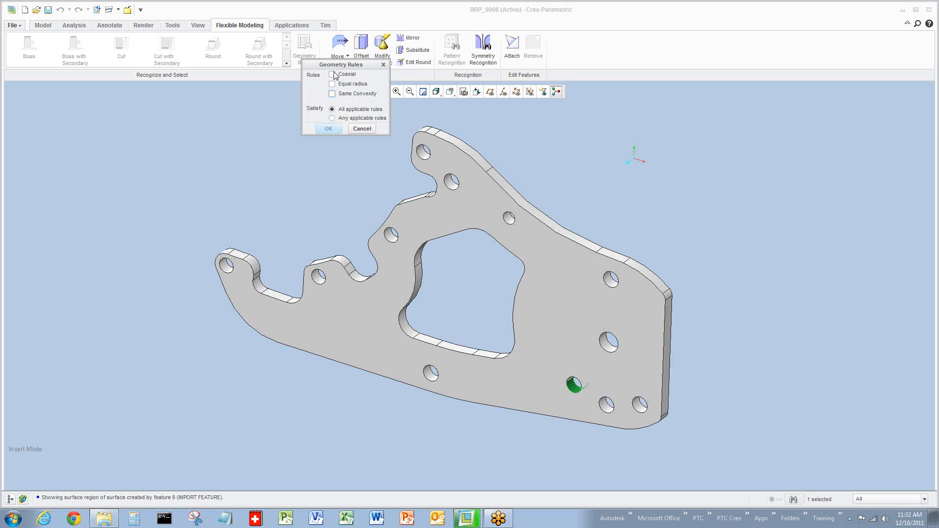
left_click(361, 129)
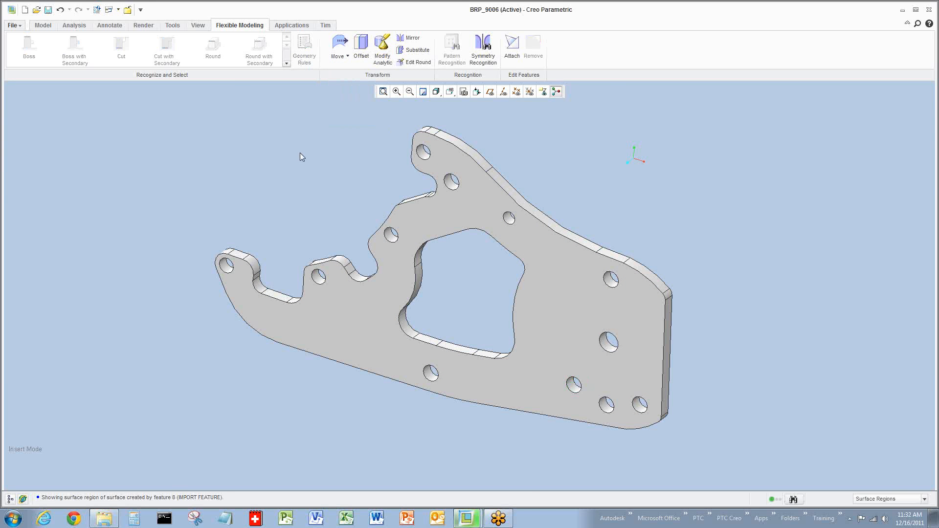
Step: Return to the 777_CAR assembly, open the dark arm part BRP209R-002 beside the wheel, and examine its feature structure
key("ctrl+w")
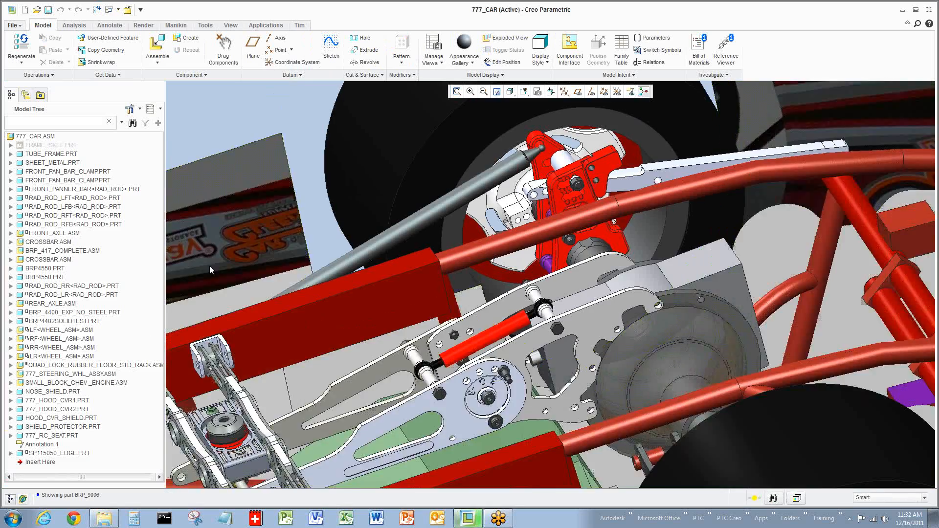
middle_click_drag(209, 265, 335, 223)
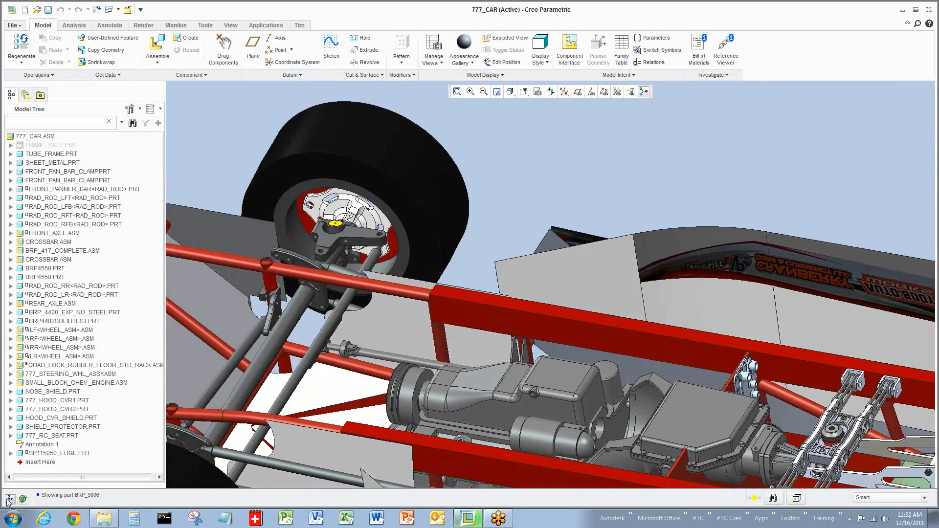
left_click(10, 499)
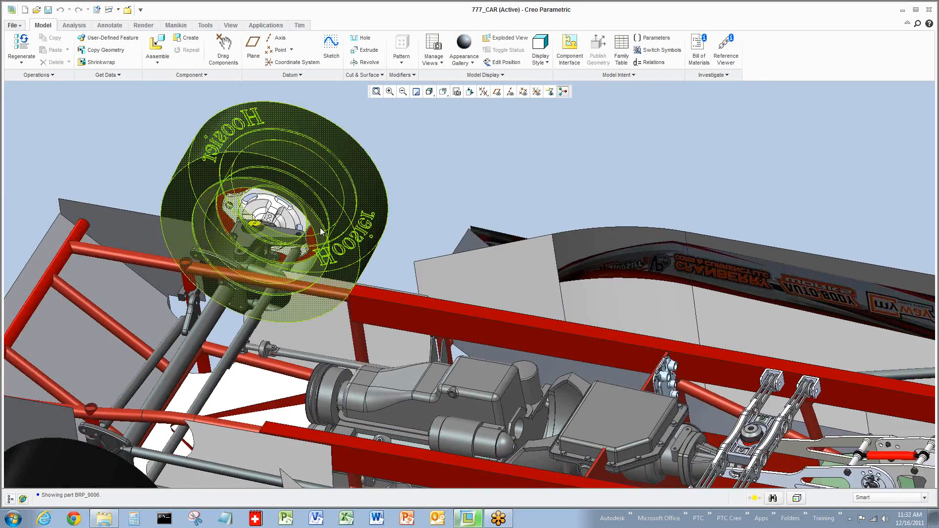
scroll(422, 206, "up", 10)
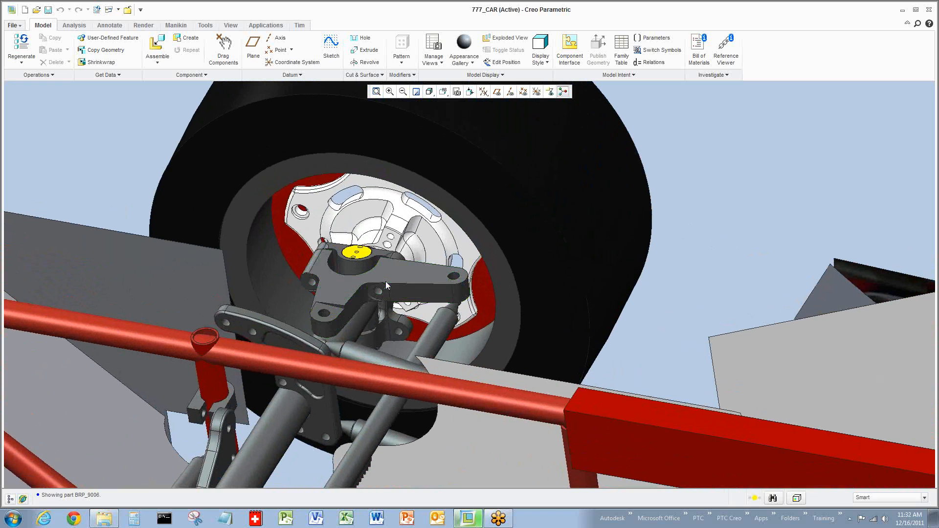
left_click(386, 285)
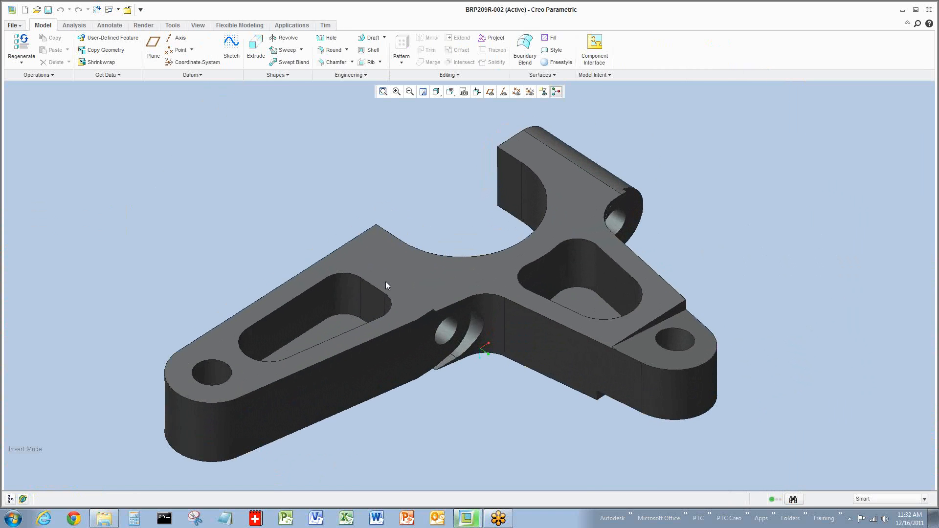
left_click(9, 499)
left_click(10, 499)
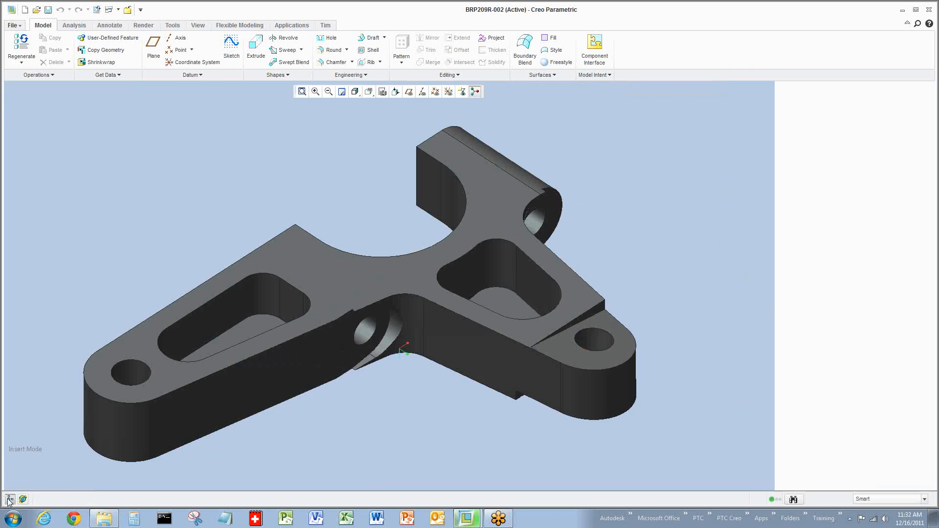
Step: Offset the floor of the arm's shorter pocket upward in flexible modeling to make the pocket shallower
left_click(562, 283)
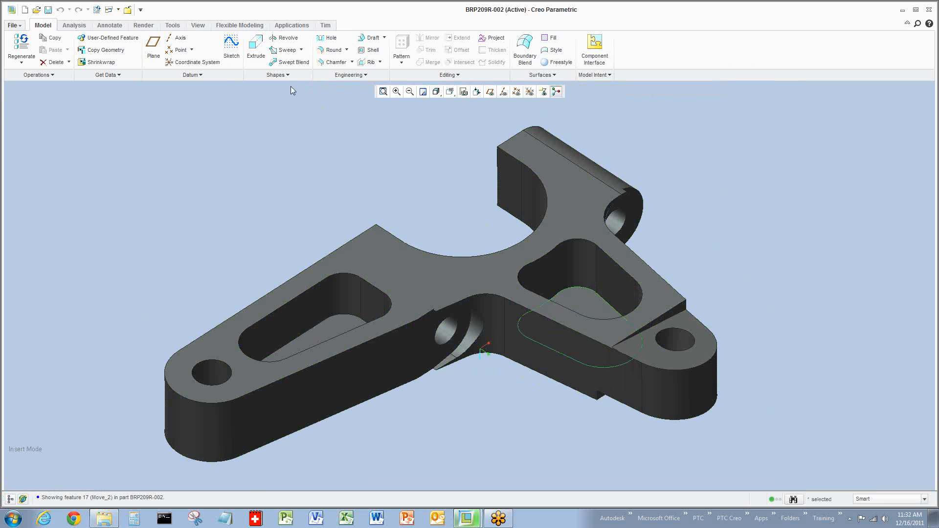
left_click(240, 25)
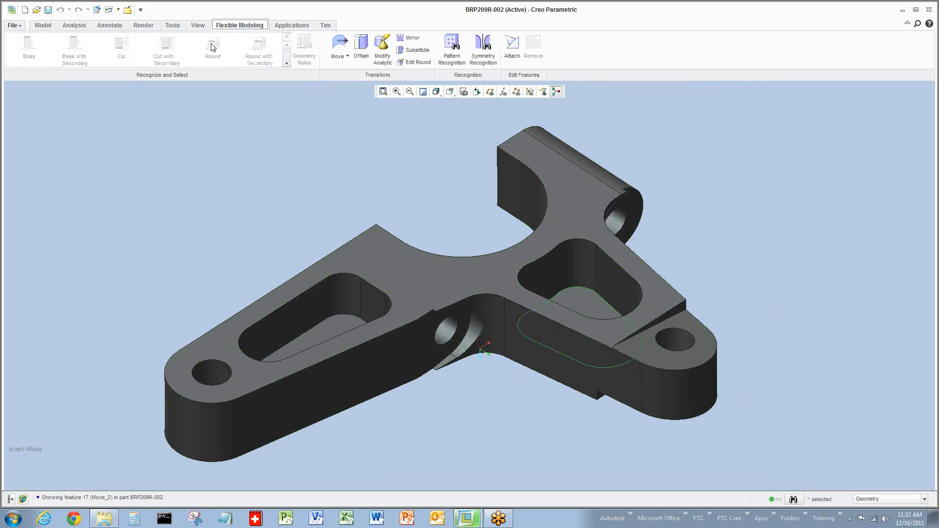
left_click(587, 307)
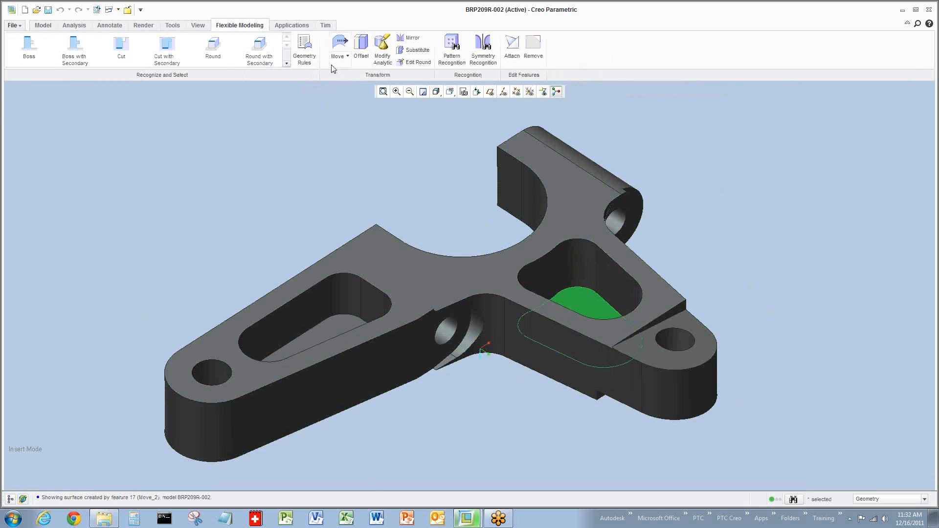
left_click(367, 51)
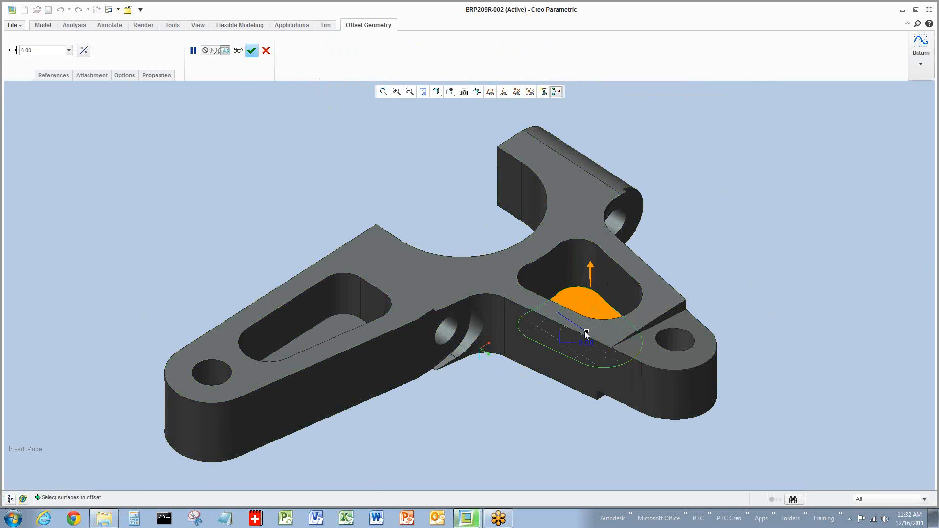
middle_click(372, 171)
Step: Move the floor of the arm's longer pocket in flexible modeling, setting its linear dimension from the arm's upper face to 3
left_click(347, 321)
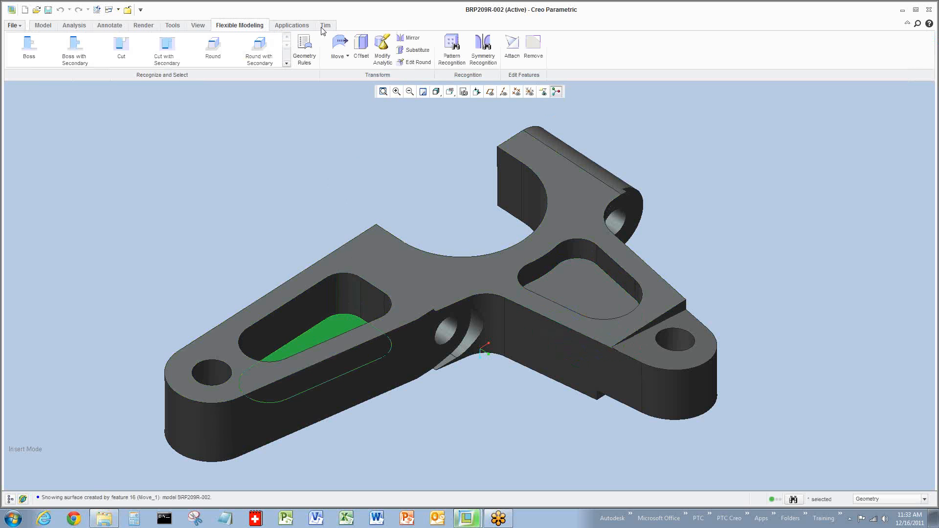
left_click(341, 63)
left_click(318, 88)
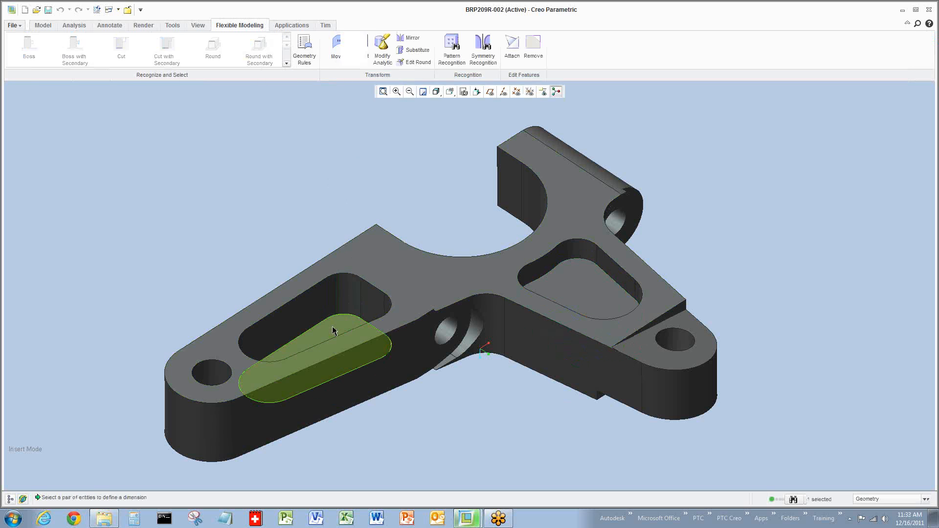
left_click(372, 294)
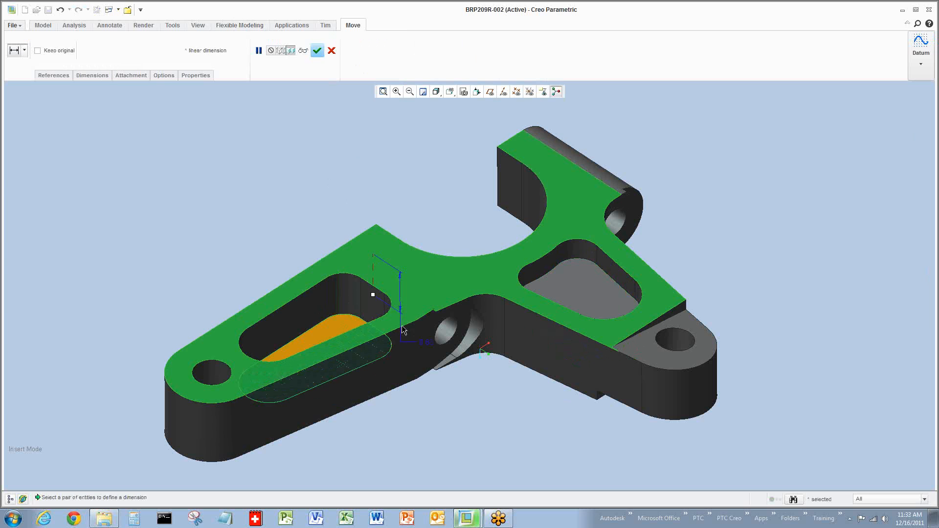
double_click(429, 342)
type("3")
key("Return")
middle_click(261, 207)
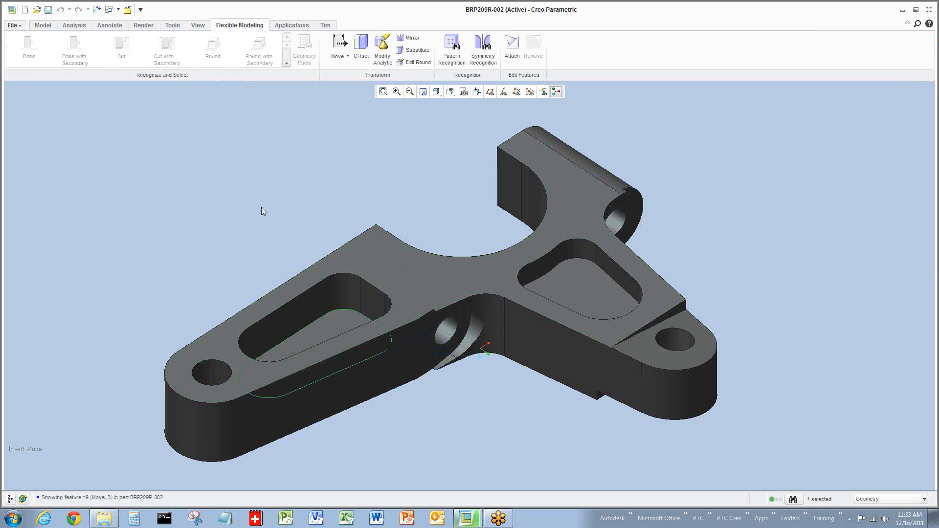
left_click(261, 207)
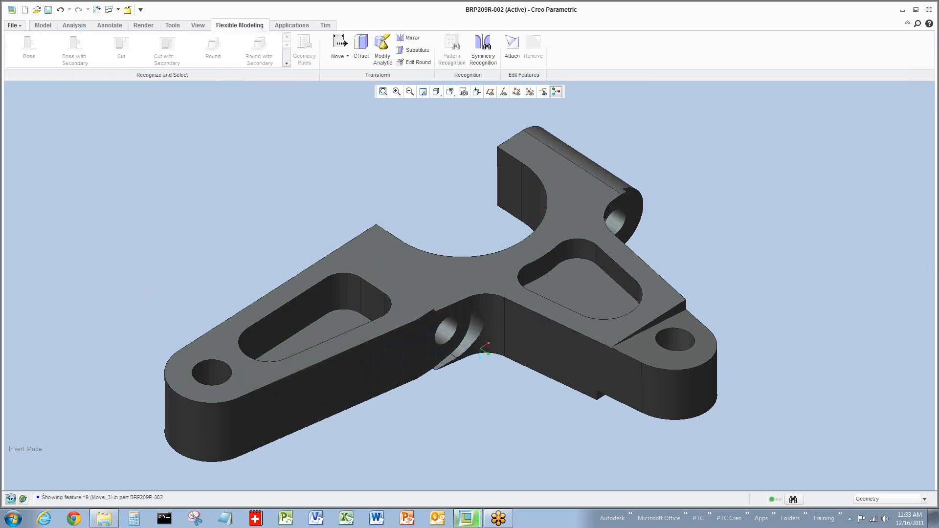
Step: Examine the arm's feature structure, and return to the 777_CAR assembly to show the whole car without the model tree
left_click(10, 498)
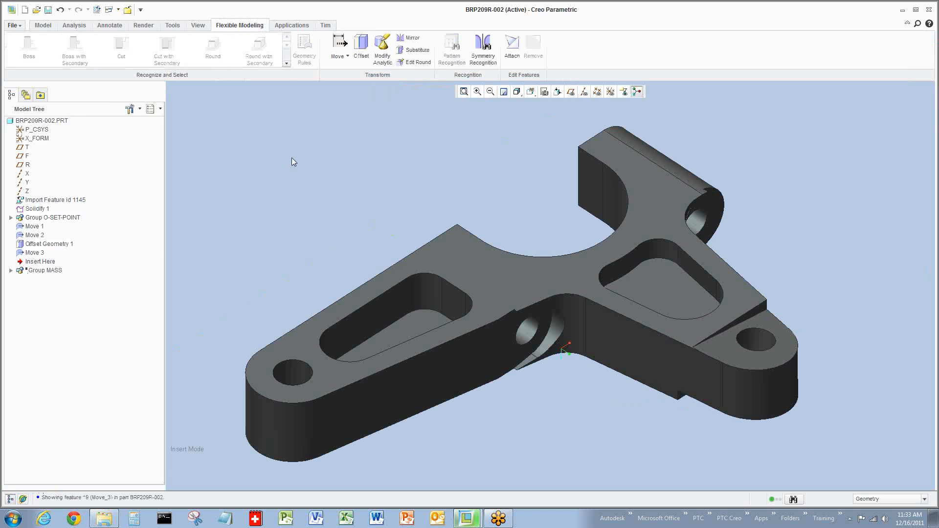
left_click(10, 499)
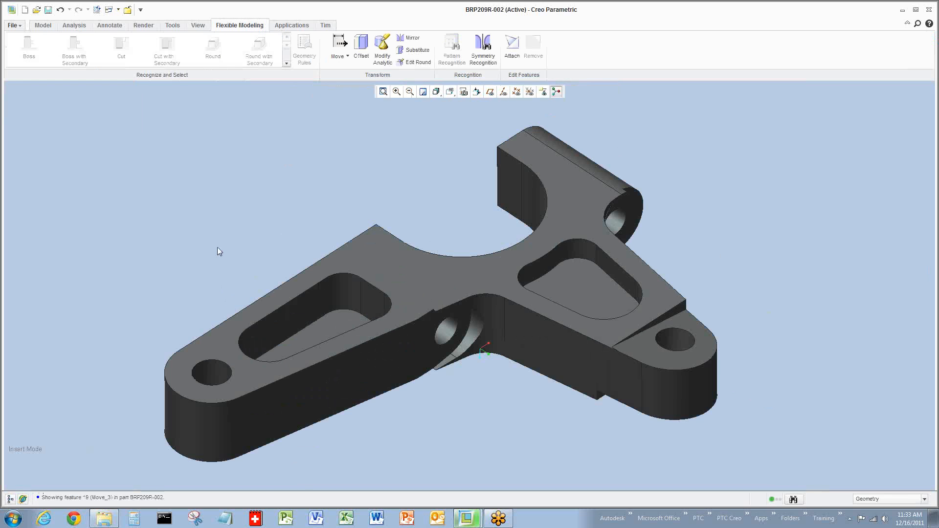
key("ctrl+w")
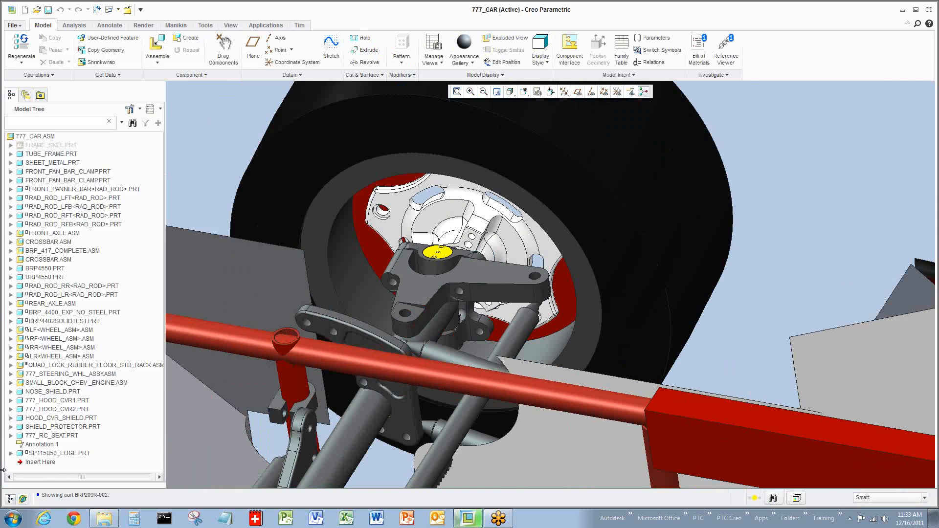
left_click(11, 499)
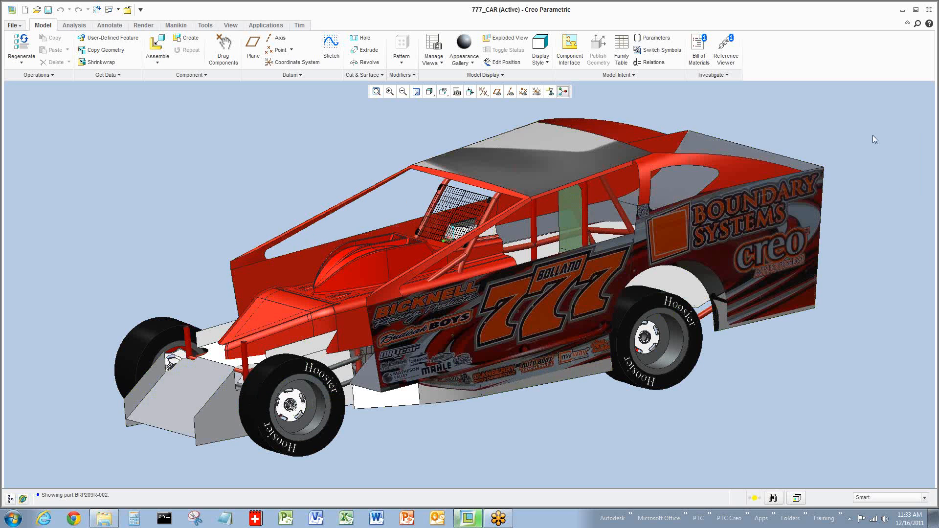
left_click(928, 23)
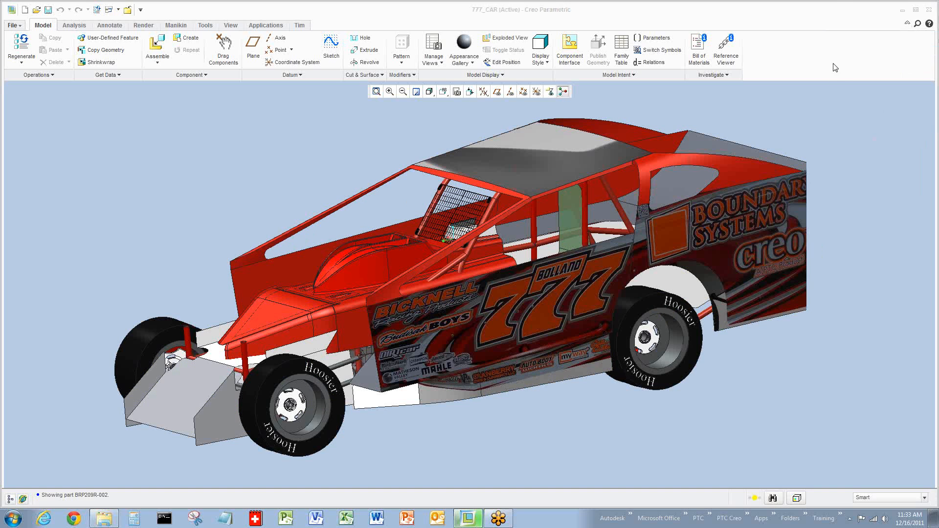